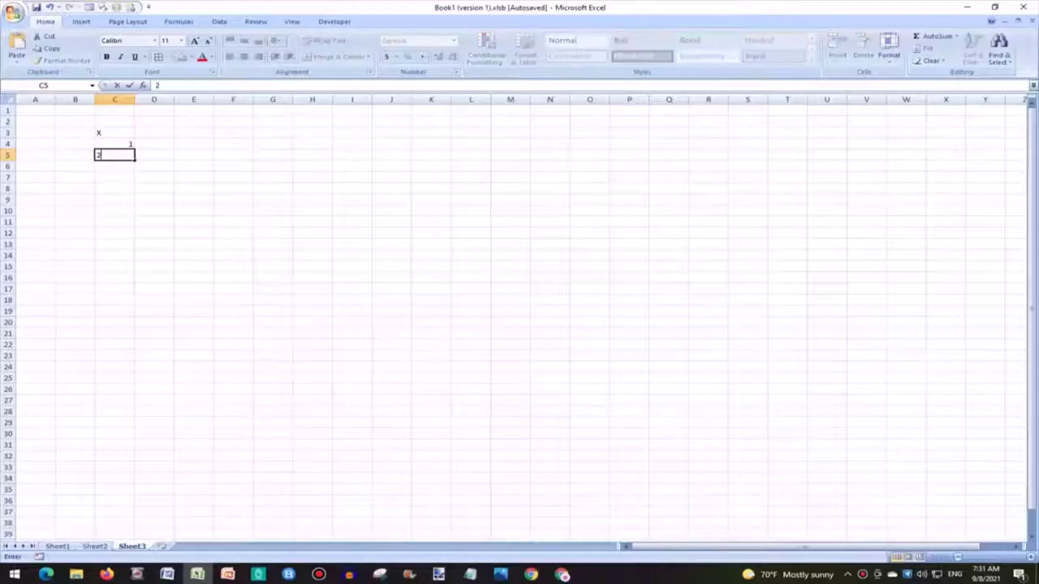
Step: Extend the 1, 2 series in column C down to C15 to get row labels 1–12
click(233, 189)
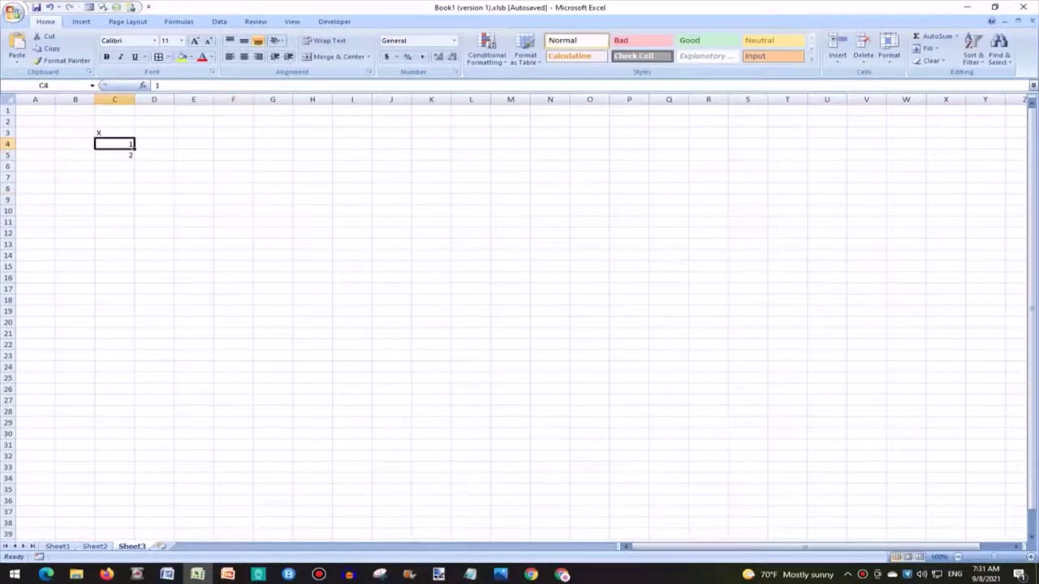
mouse_move(114, 144)
mouse_down()
mouse_move(146, 289)
mouse_move(141, 277)
mouse_up()
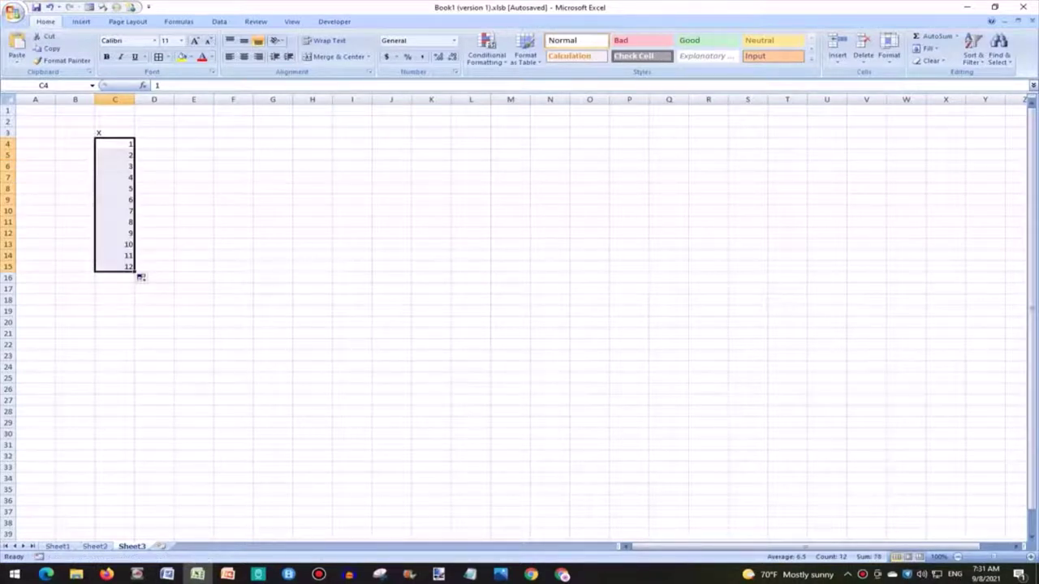
click(154, 121)
Step: Enter 1 and 2 in D2:E2 and extend the series across to 12 in O2
text(1)
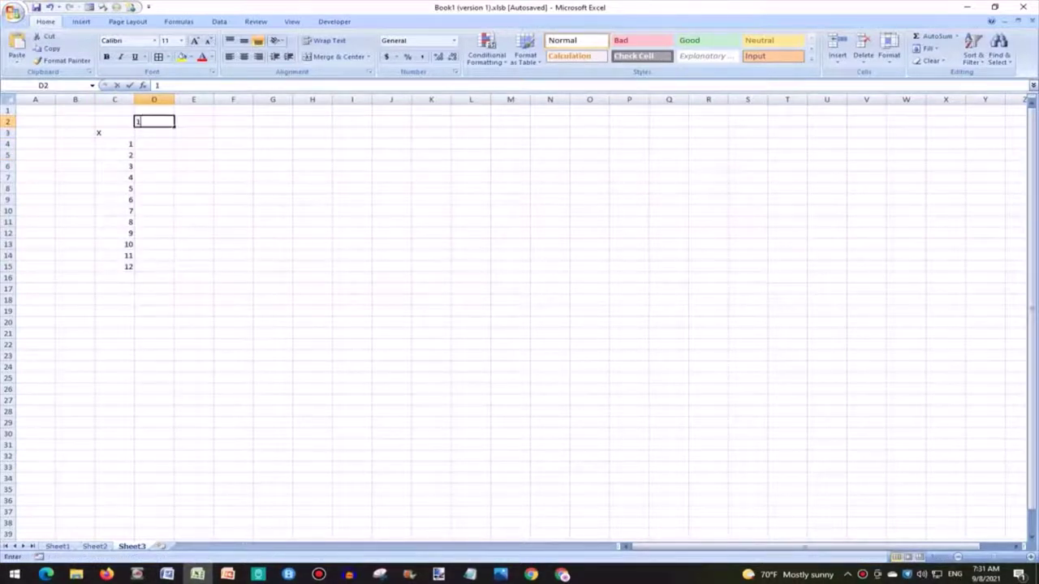
key(Tab)
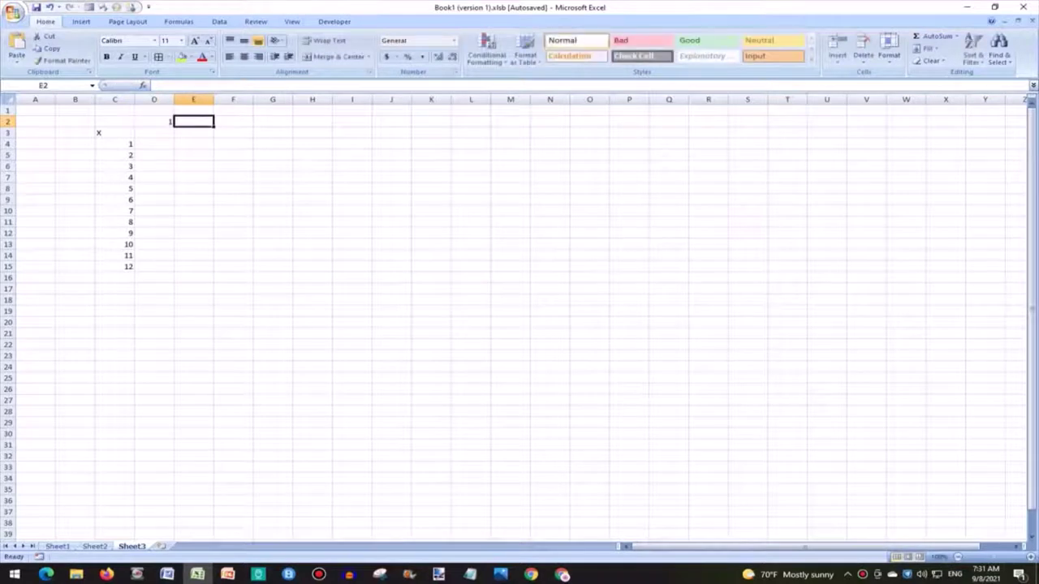
text(2)
click(154, 121)
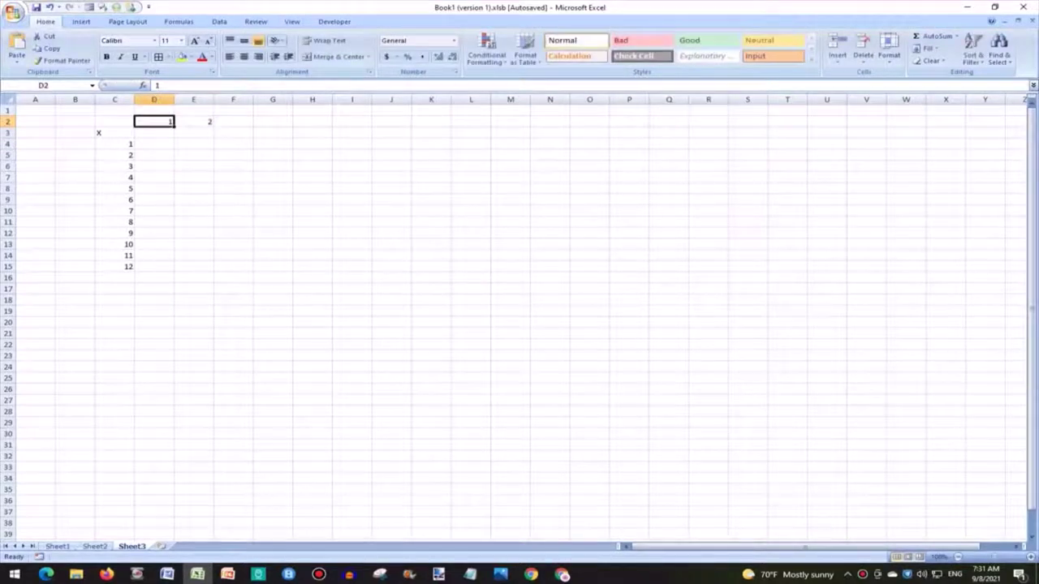
mouse_move(154, 121)
mouse_down()
mouse_move(344, 135)
mouse_move(616, 133)
mouse_up()
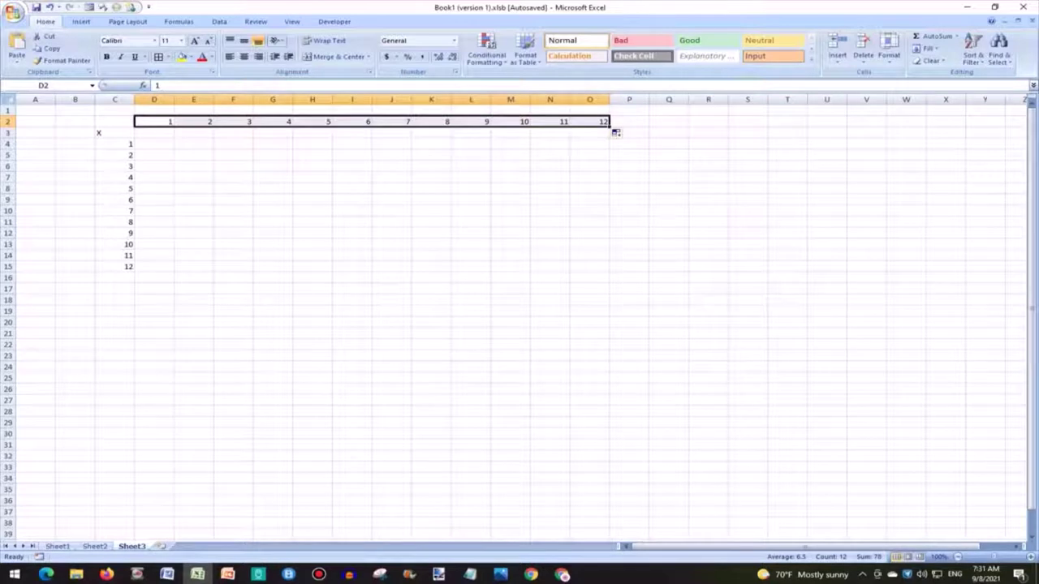
Step: Move the 1–12 header numbers from row 2 down into D3:O3 beside the X
drag(610, 122, 610, 133)
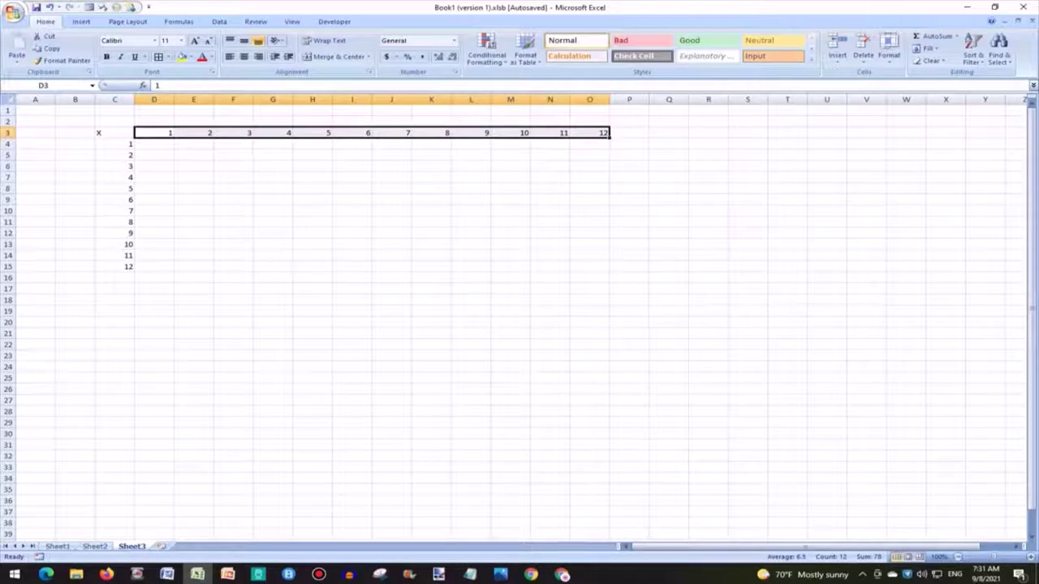
click(48, 6)
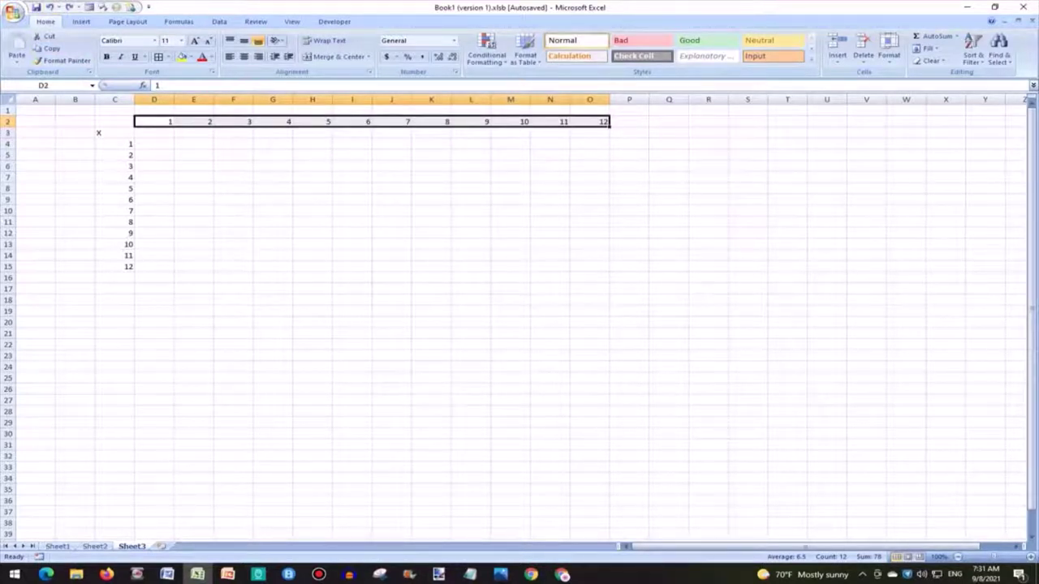
drag(609, 122, 609, 133)
click(154, 144)
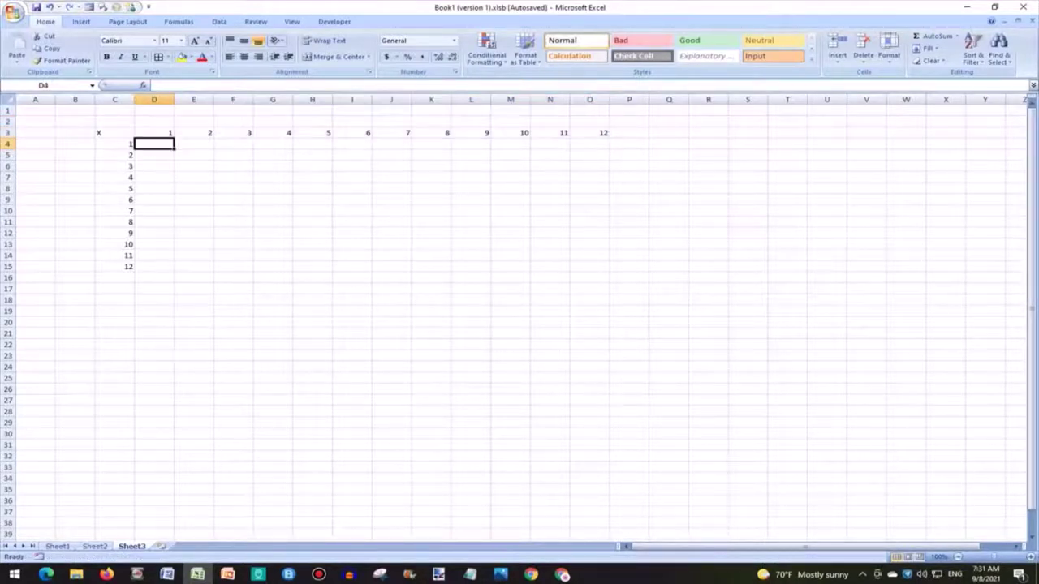
drag(114, 133, 589, 266)
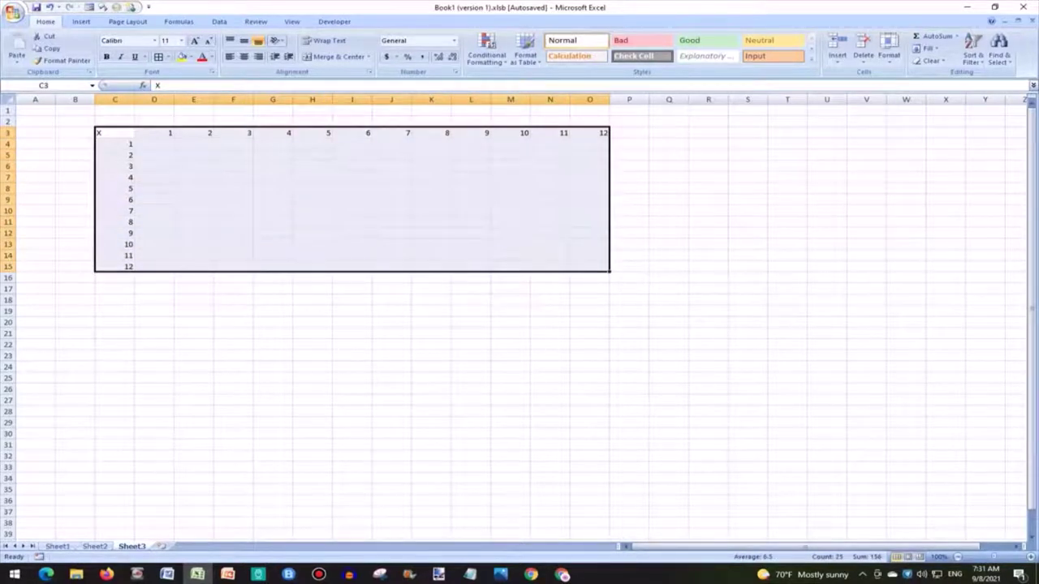
Step: Set both horizontal and vertical alignment of C3:O15 to Center in Format Cells
right_click(218, 153)
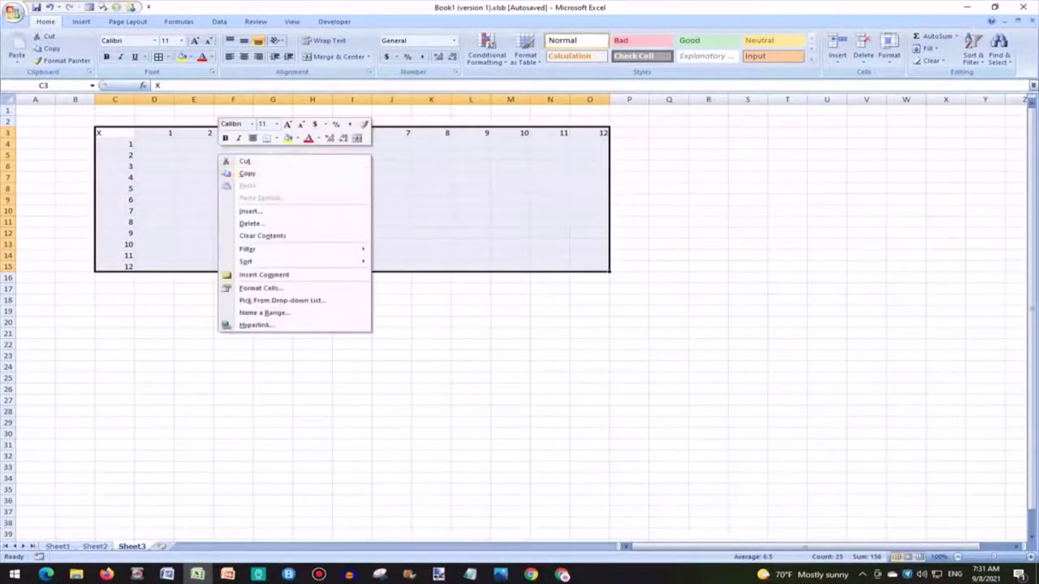
click(260, 289)
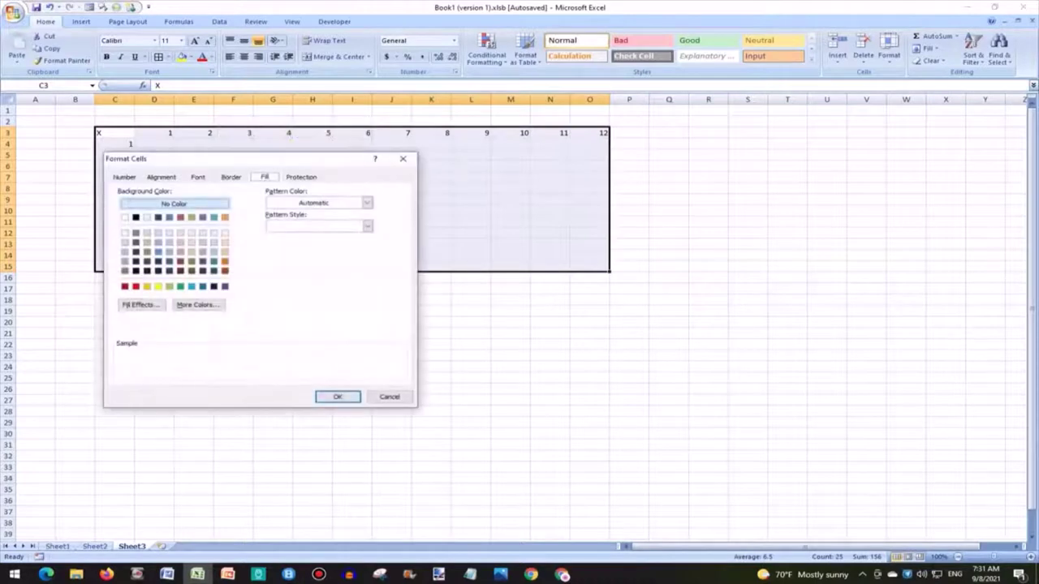
click(161, 177)
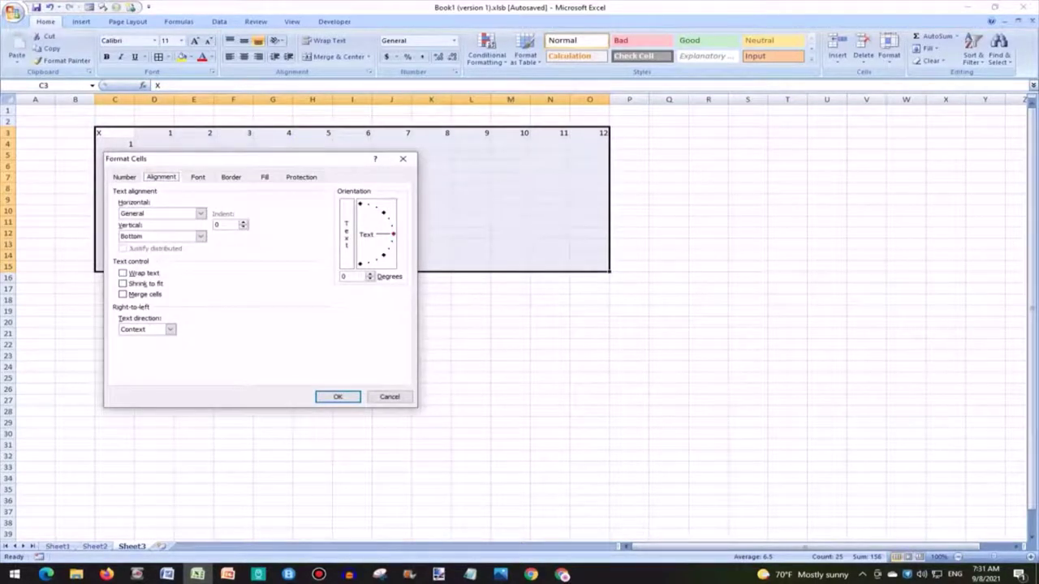
click(200, 213)
click(134, 235)
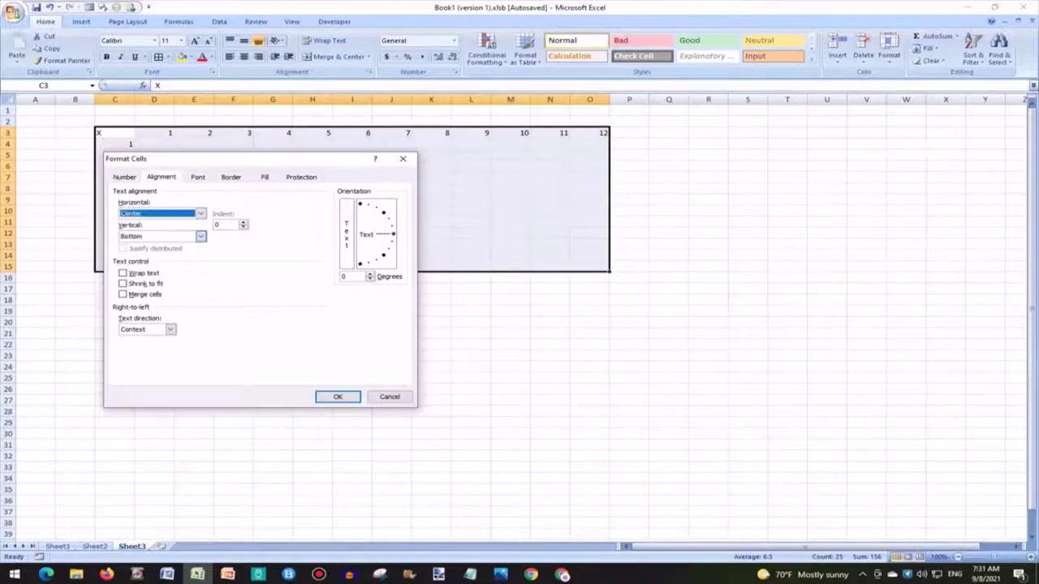
click(200, 236)
click(134, 252)
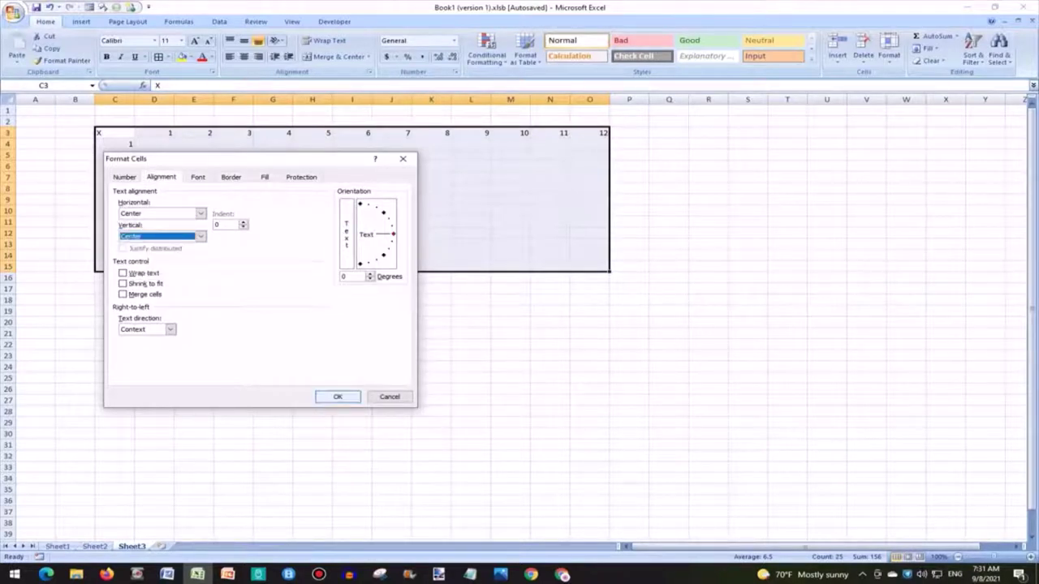
click(337, 397)
click(233, 233)
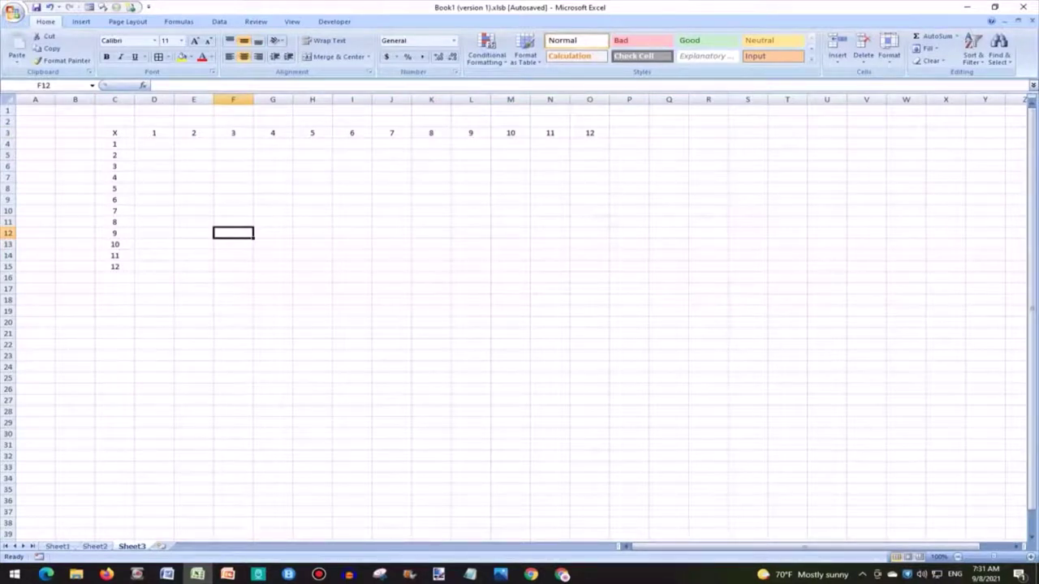
Step: Apply All Borders to every cell of the table C3:O15
drag(114, 132, 551, 267)
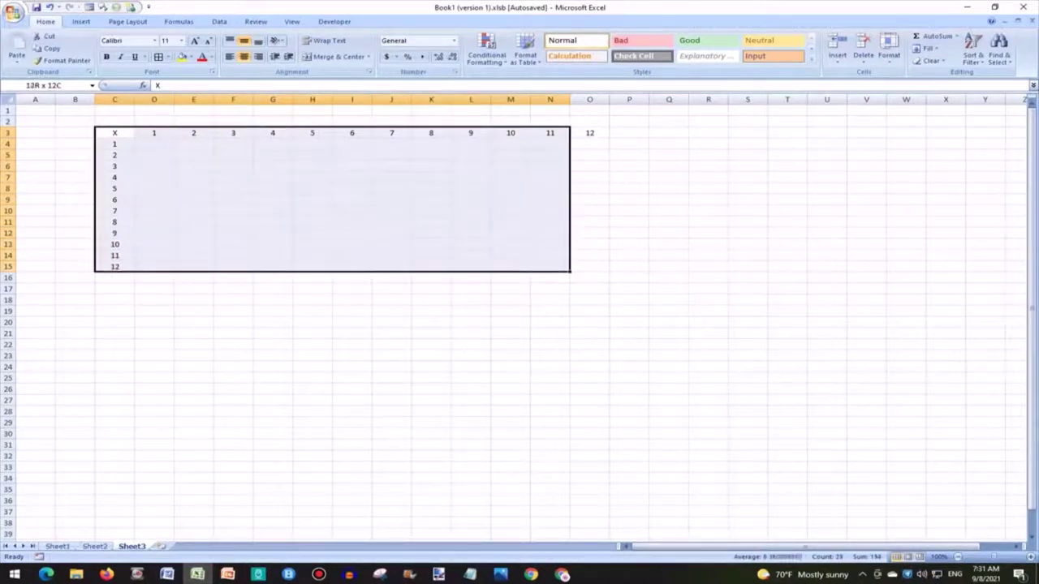
drag(550, 266, 589, 266)
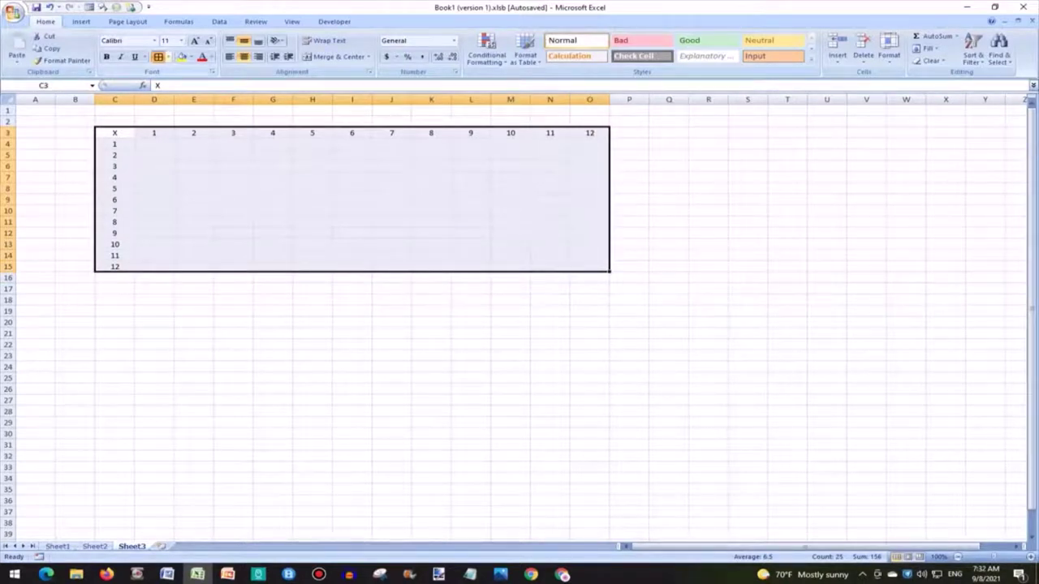
click(158, 56)
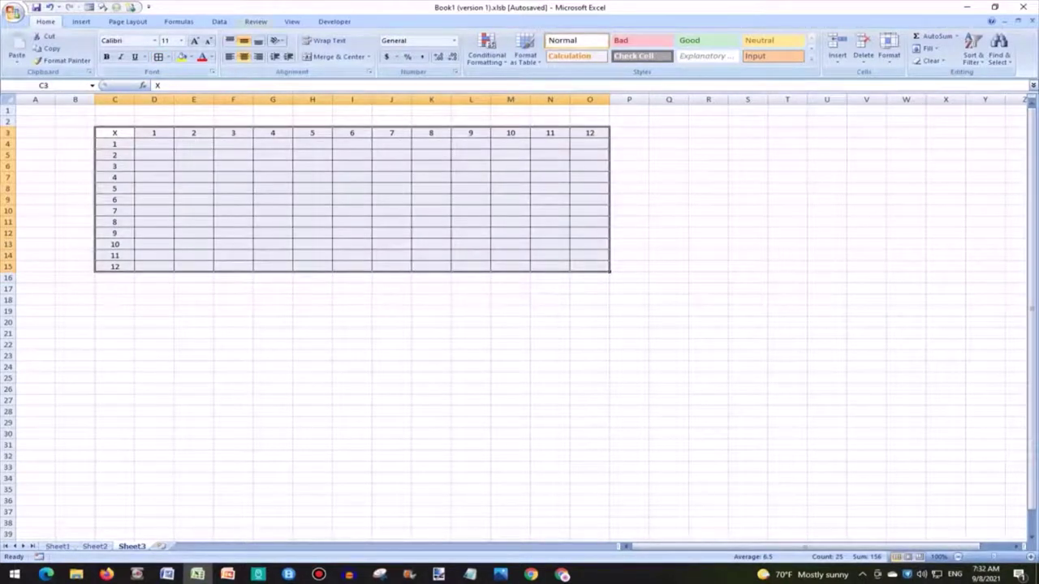
Step: Turn off worksheet gridlines from the View tab
click(292, 21)
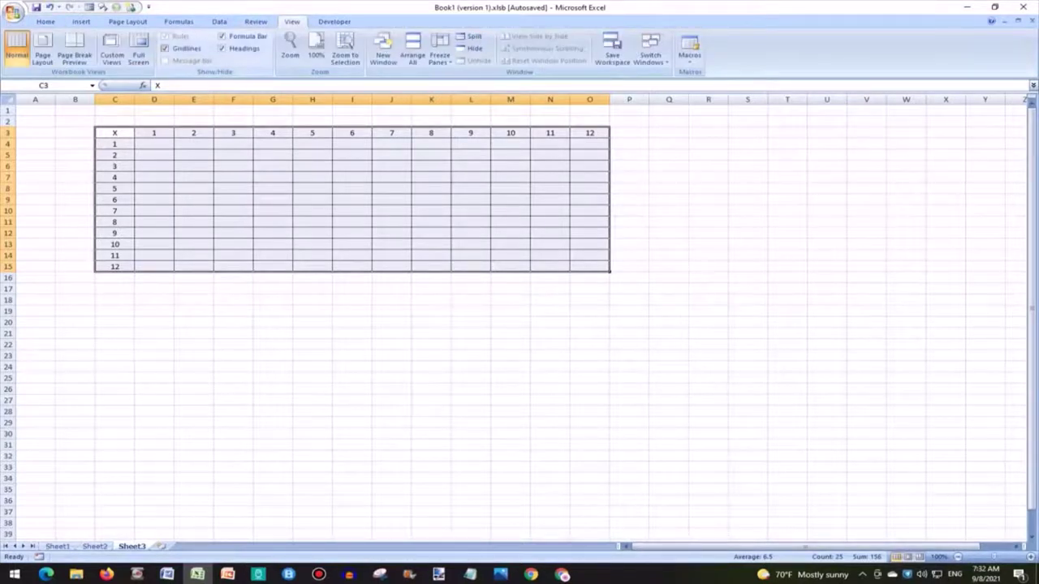
click(164, 48)
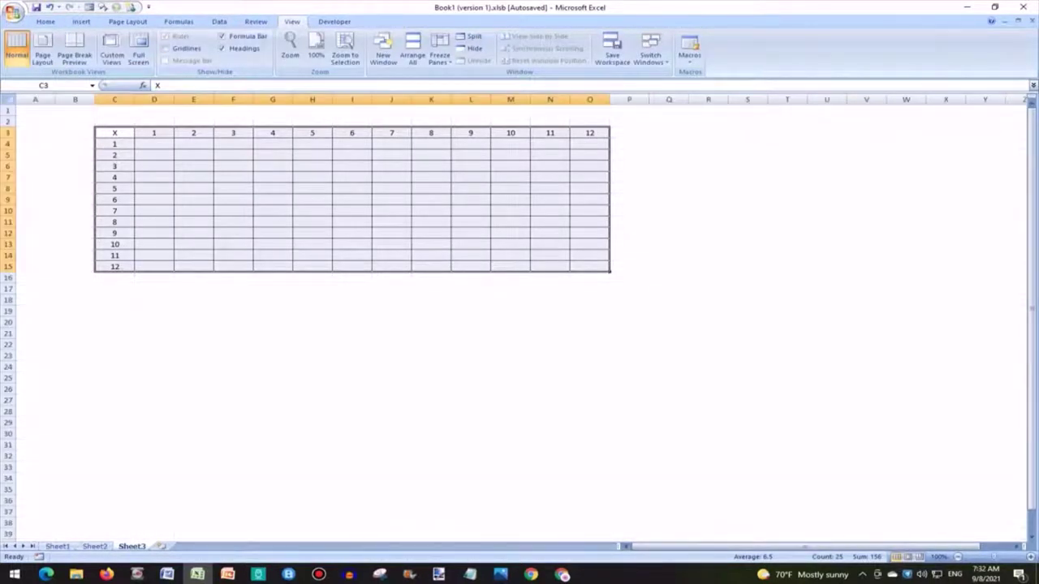
click(352, 322)
click(193, 222)
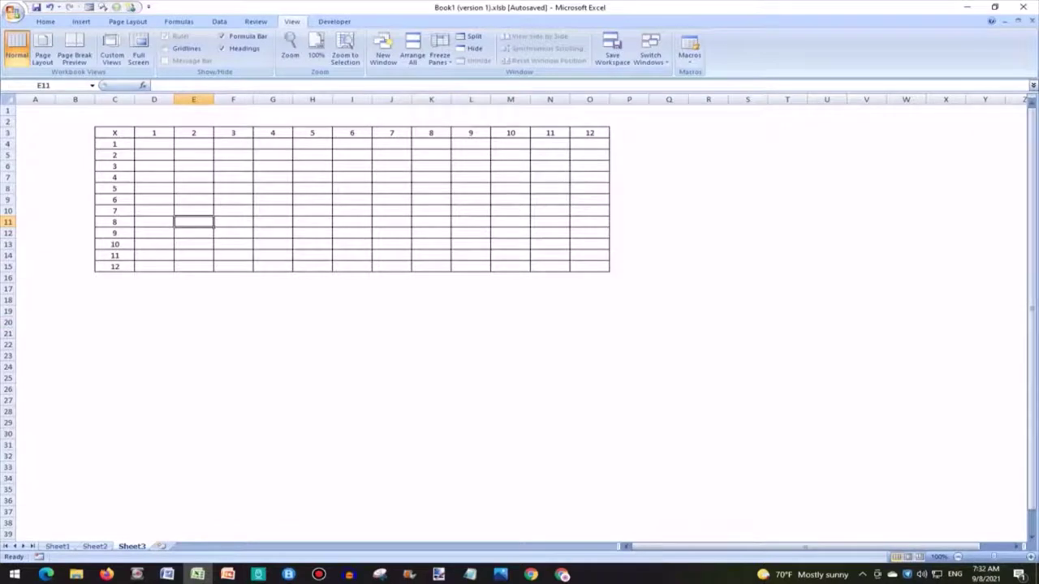
Step: Widen columns C through O together and make rows 3 through 15 taller
drag(115, 99, 589, 99)
drag(332, 99, 340, 99)
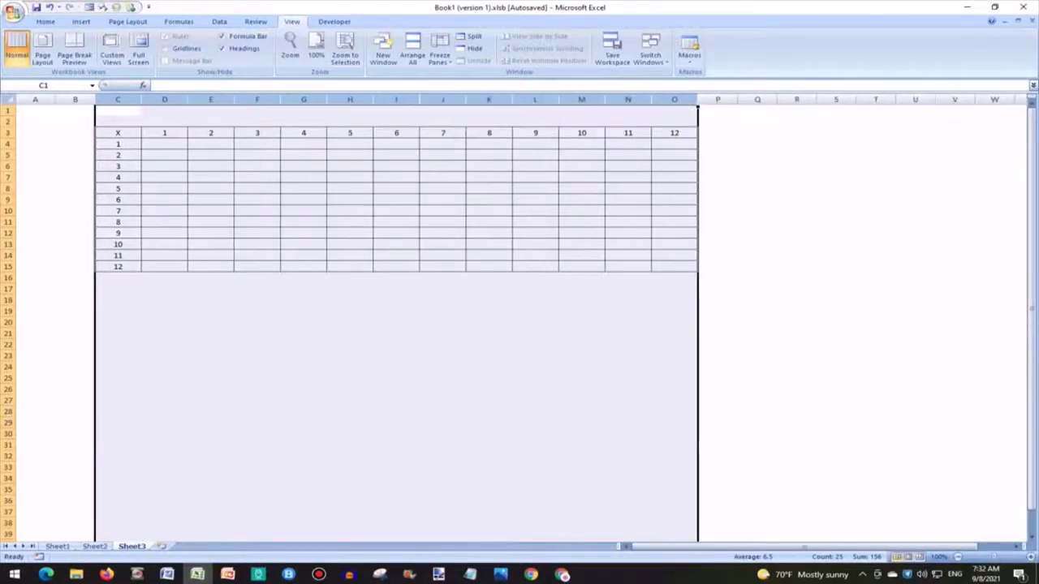
click(7, 133)
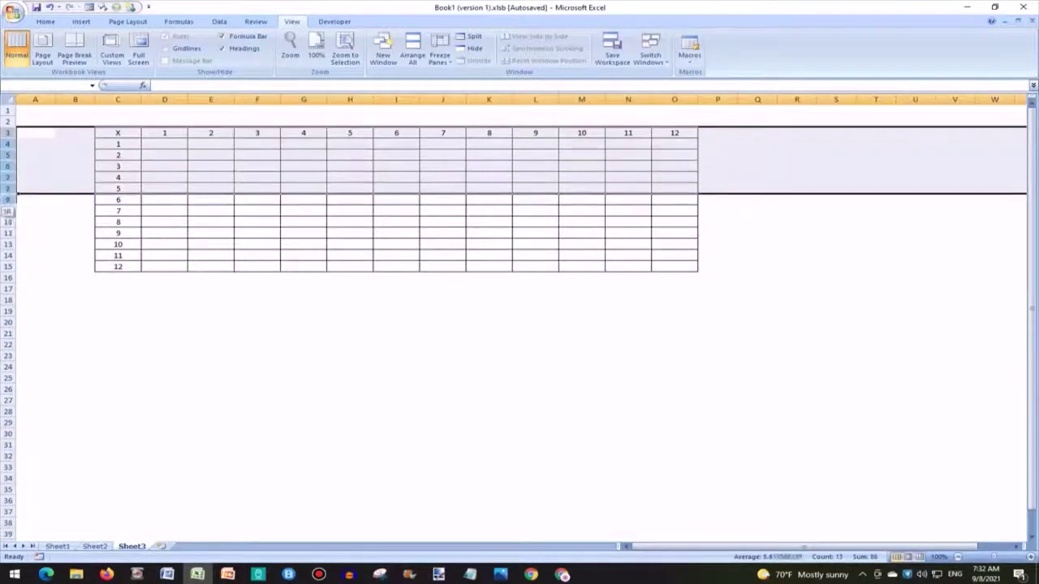
drag(8, 133, 8, 267)
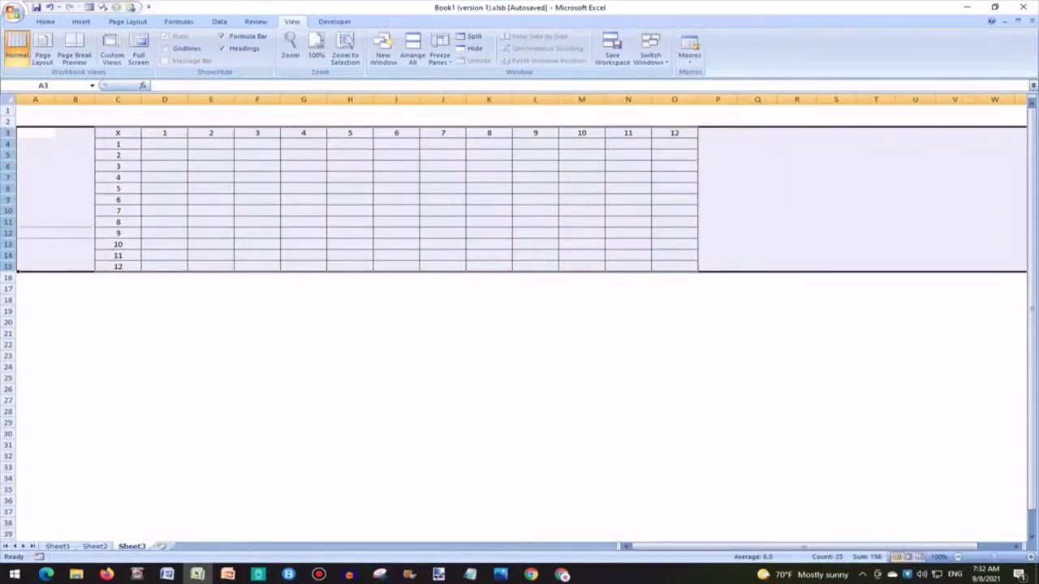
drag(7, 227, 7, 249)
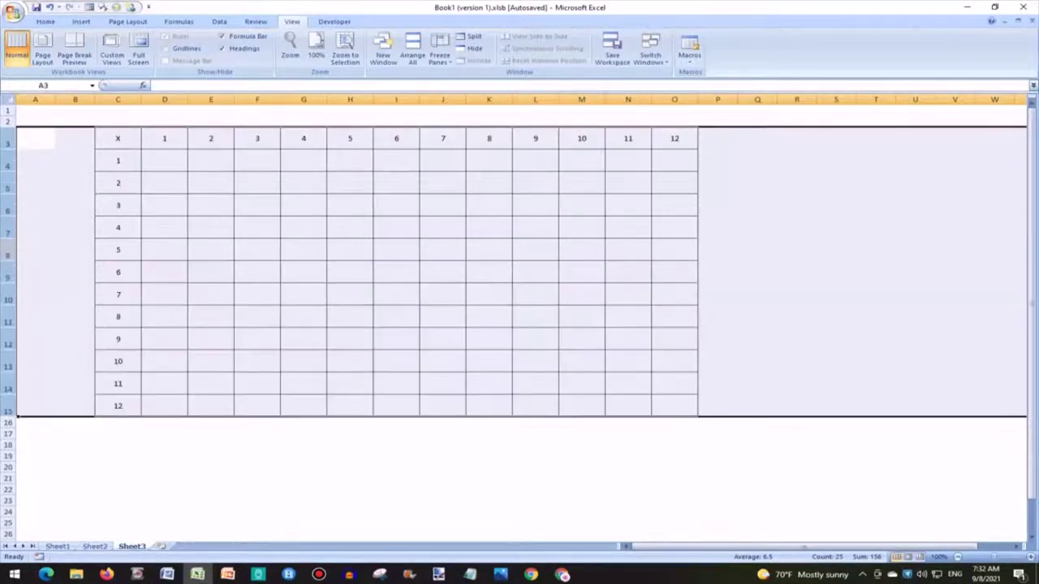
click(836, 249)
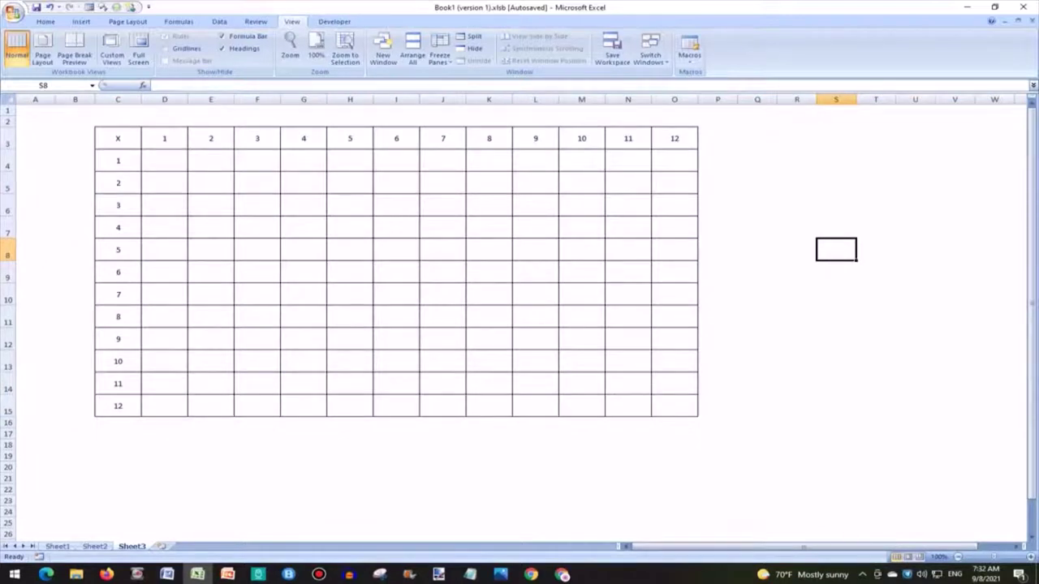
drag(118, 138, 674, 406)
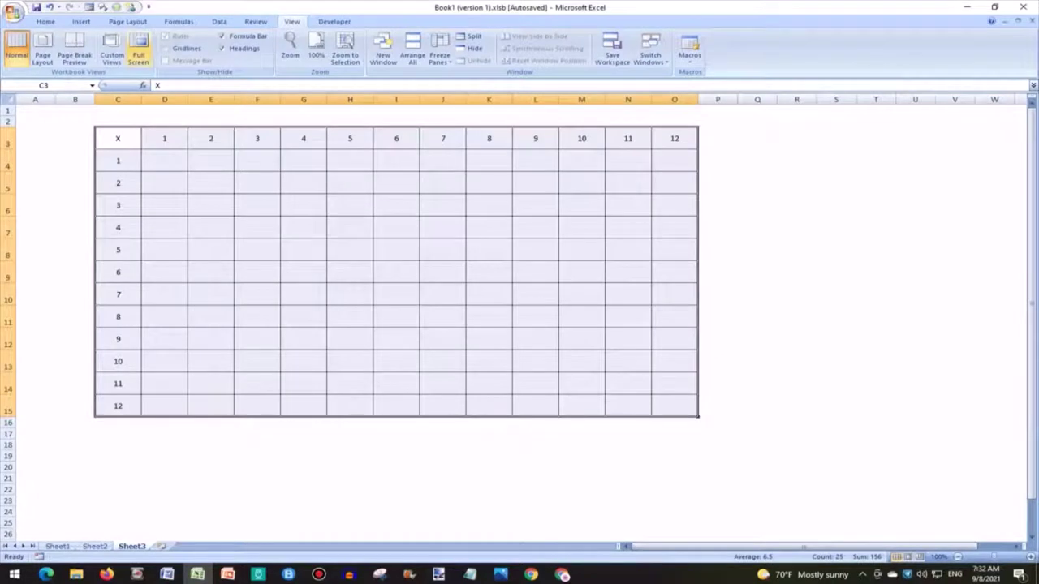
Step: Set the table font to Arial Black and increase its size to 18
click(46, 21)
click(152, 40)
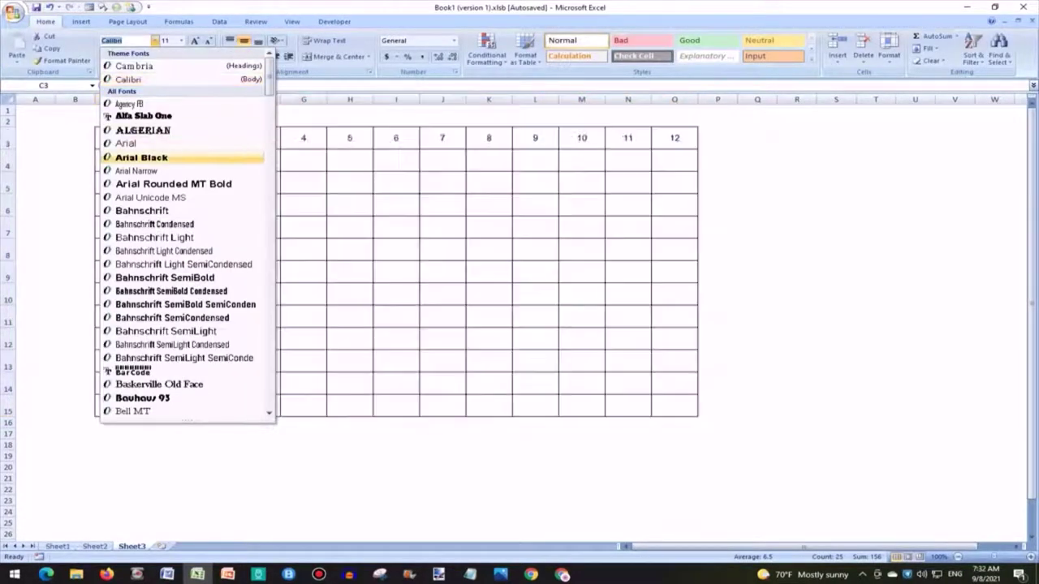
click(141, 157)
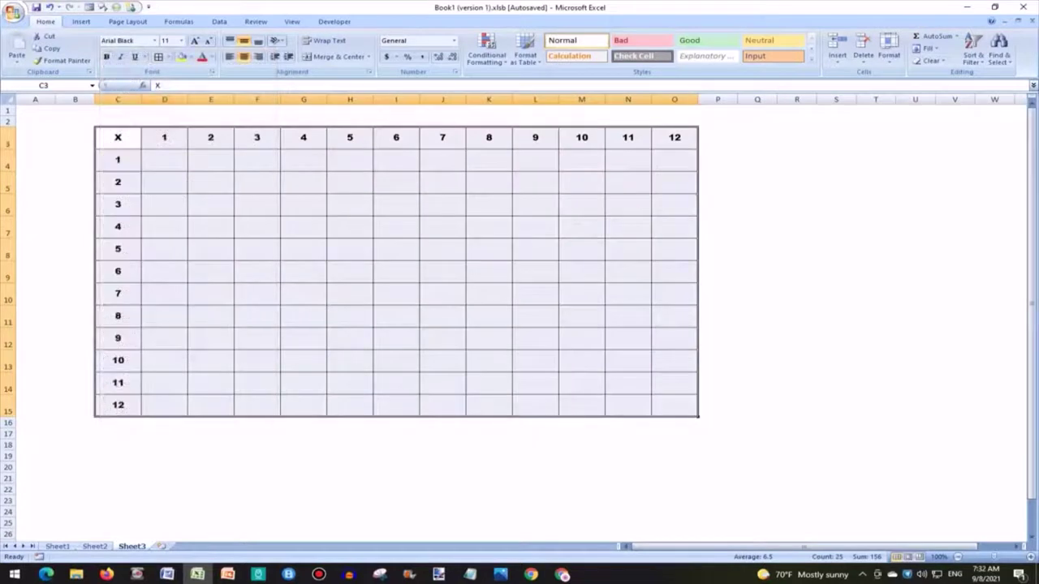
click(194, 40)
click(194, 40)
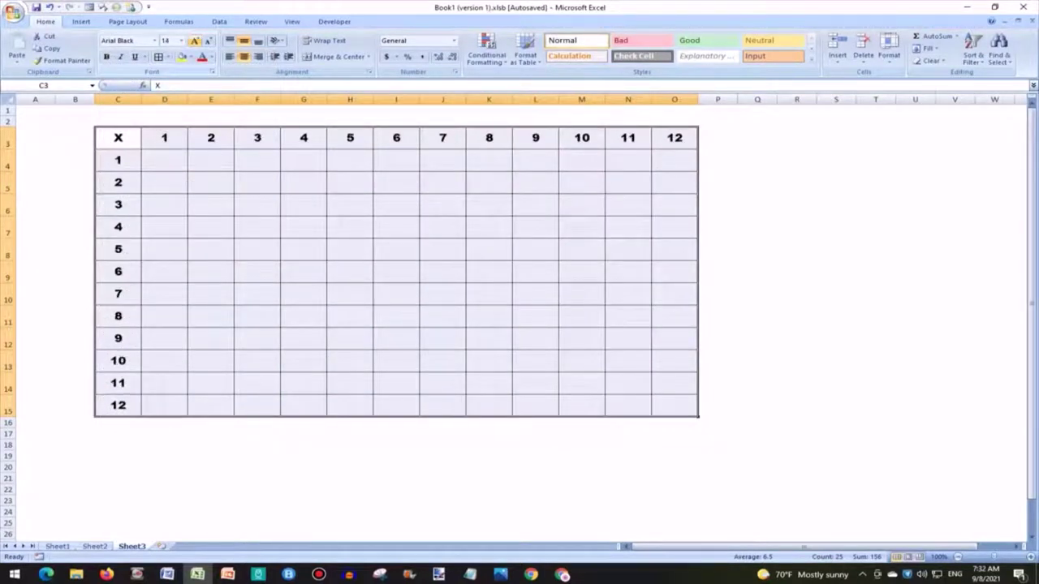
click(194, 40)
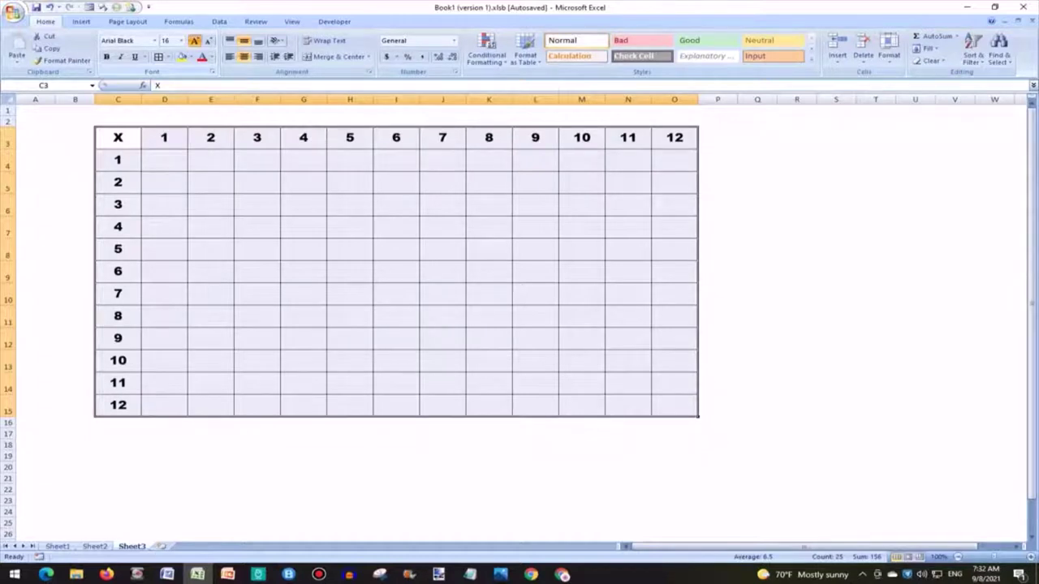
click(350, 294)
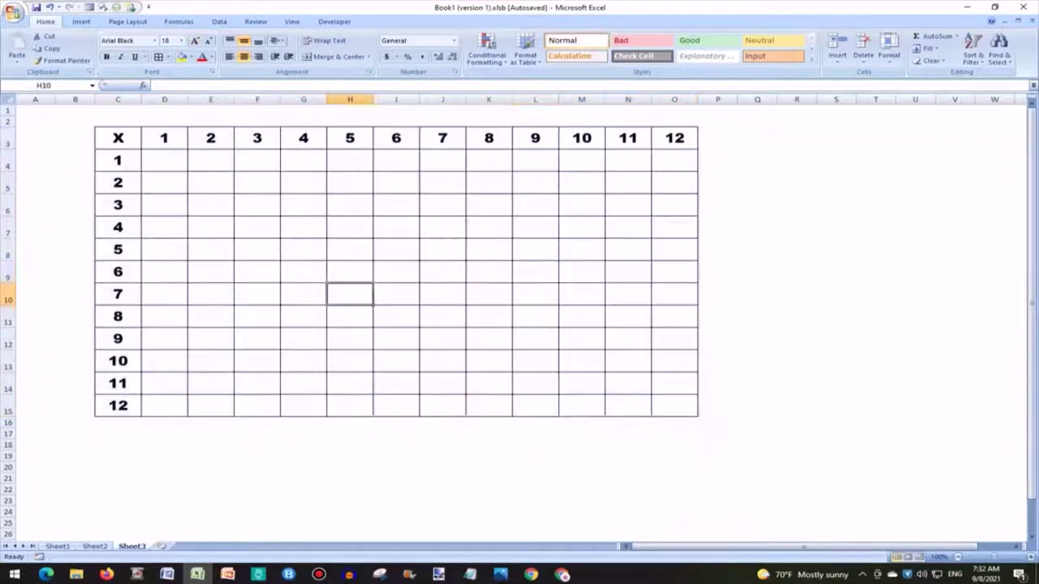
click(535, 272)
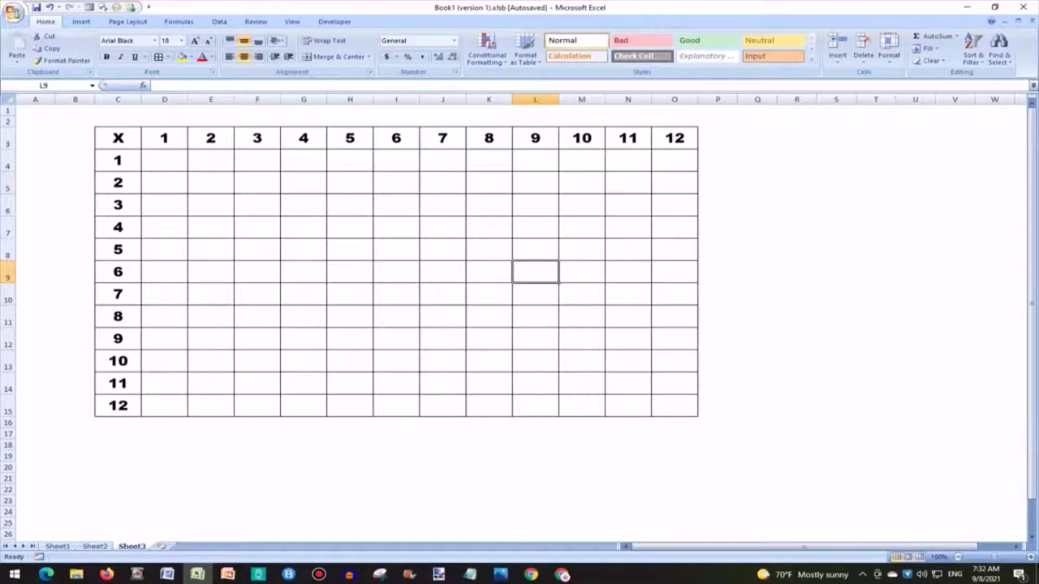
click(164, 160)
Step: Enter 1 and 2 in D4:E4 and extend the series across to 12 in O4
text(1)
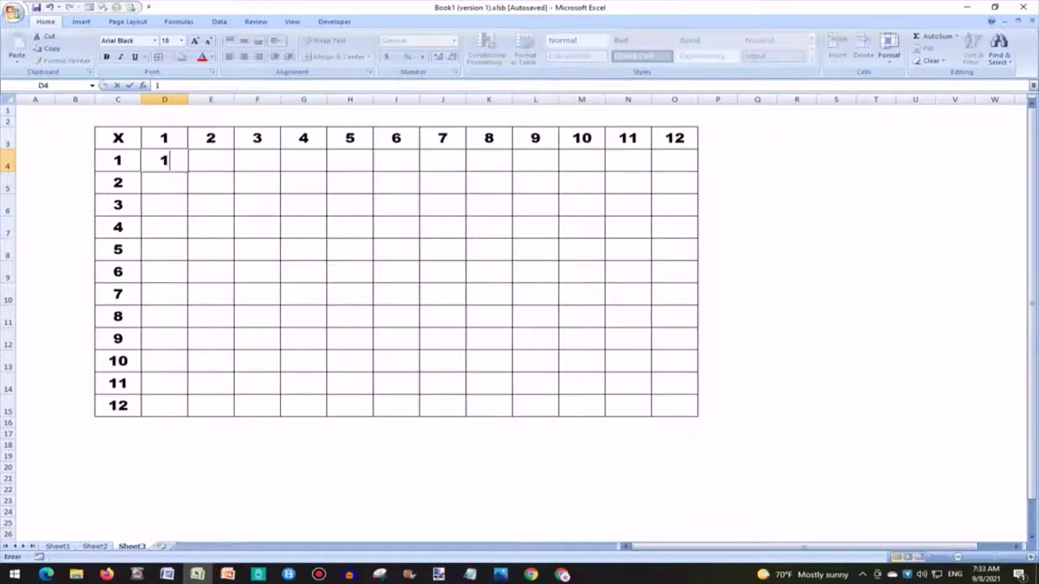
key(Tab)
text(2)
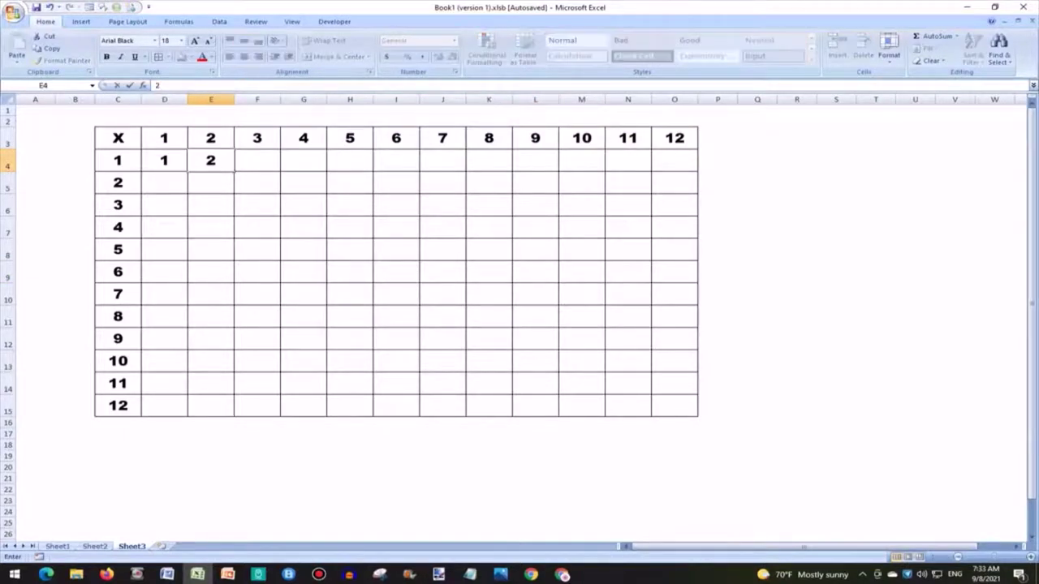
drag(164, 160, 696, 169)
click(396, 249)
click(118, 160)
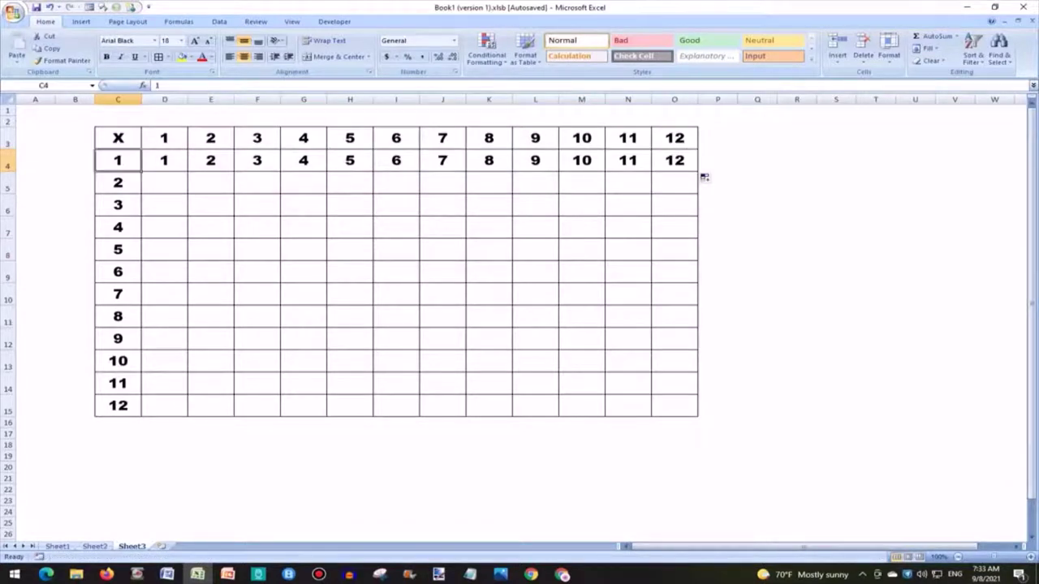
drag(118, 159, 118, 406)
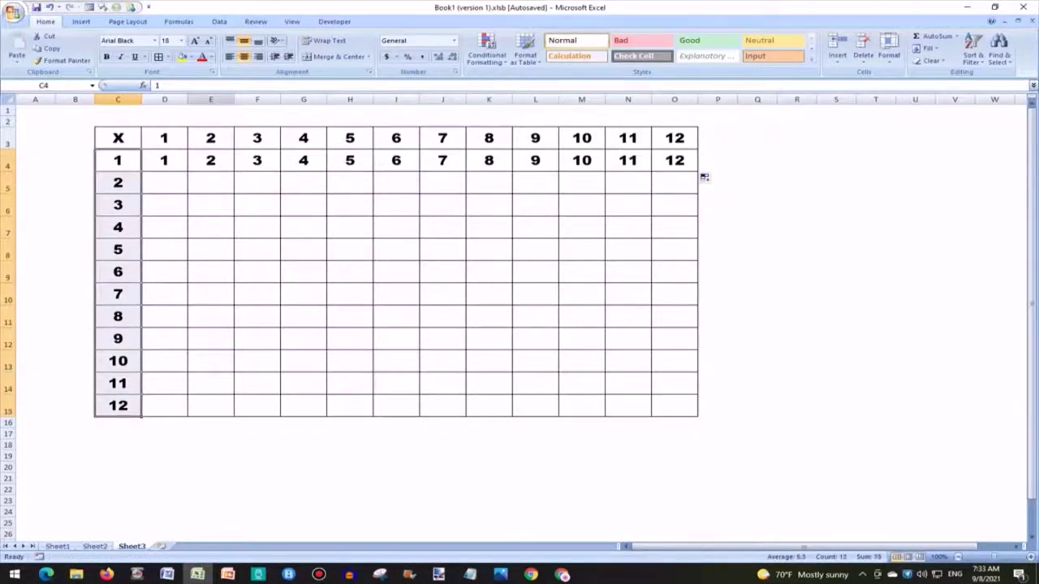
Step: Fill the row labels C4:C15 and column headers D3:O3 with yellow
click(182, 57)
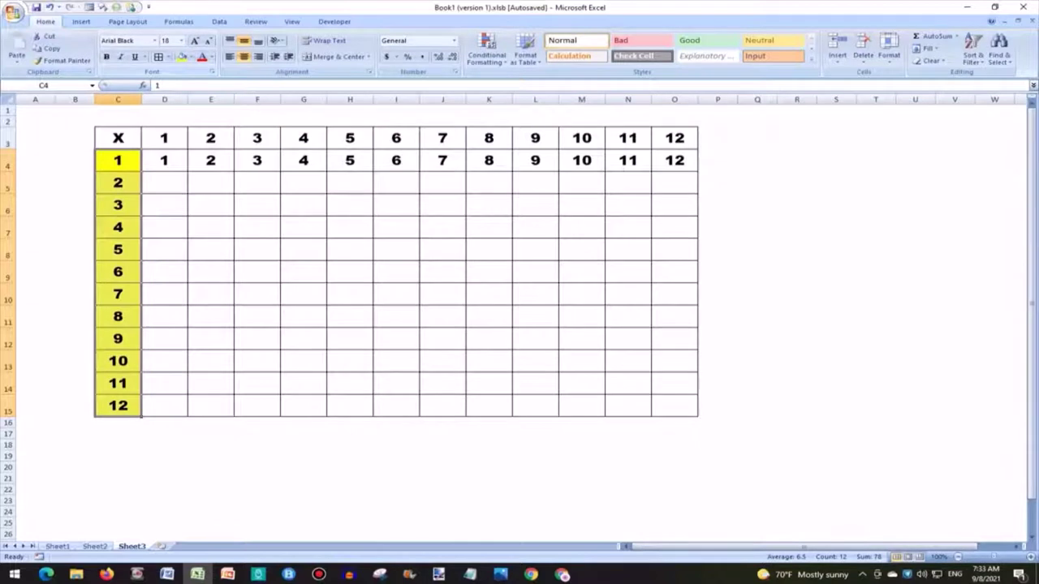
drag(164, 138, 674, 138)
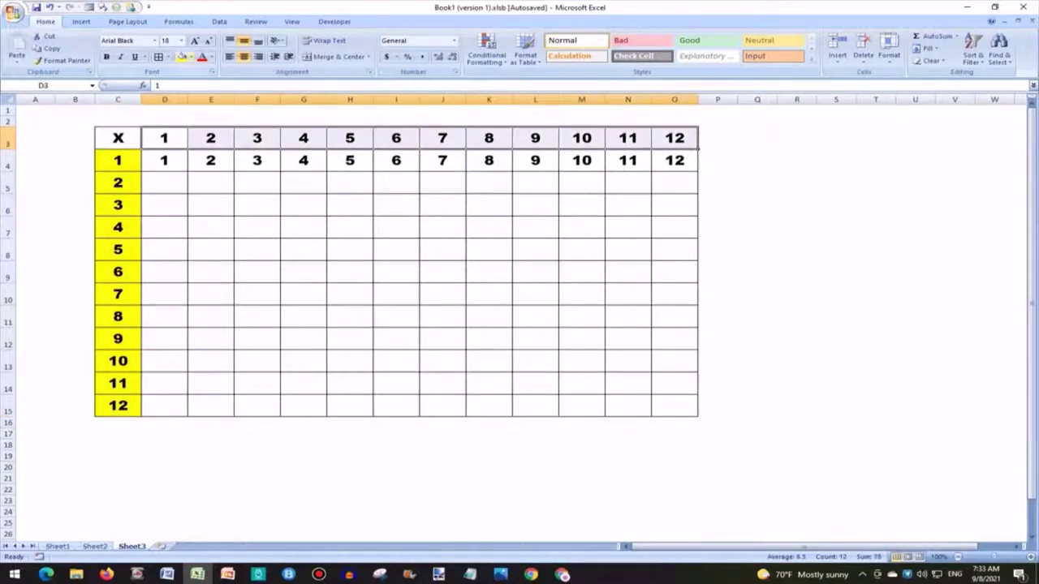
click(181, 57)
click(257, 272)
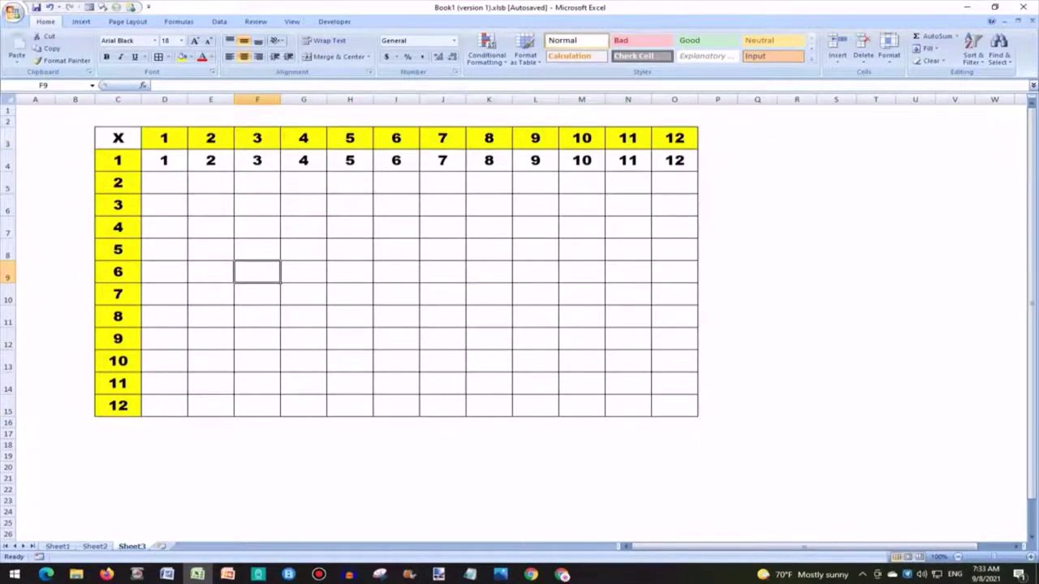
Step: Fill the table body D4:O15 with red
mouse_move(164, 160)
mouse_down()
mouse_move(442, 294)
mouse_move(675, 361)
mouse_move(674, 406)
mouse_up()
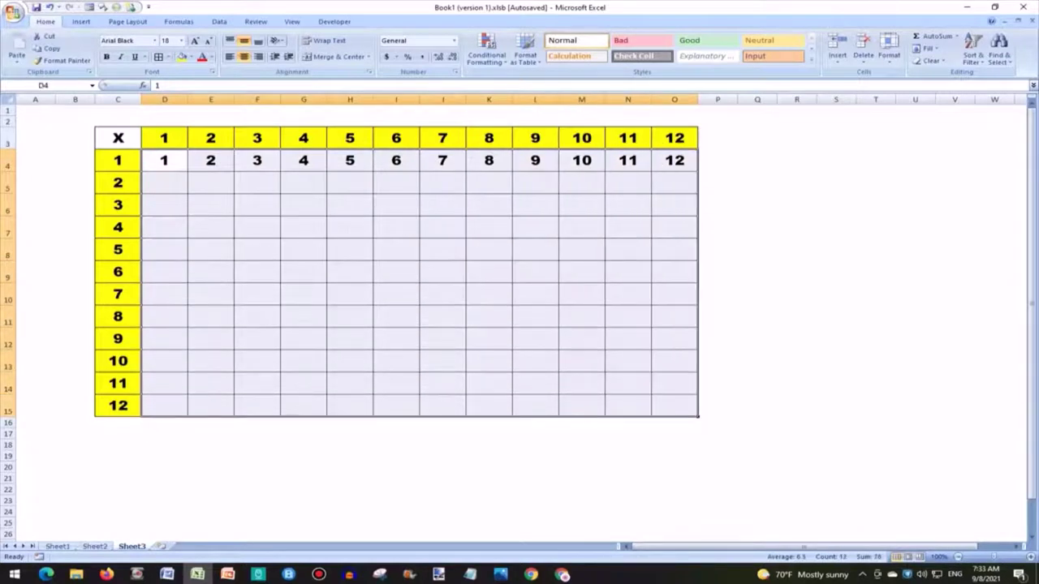
click(189, 57)
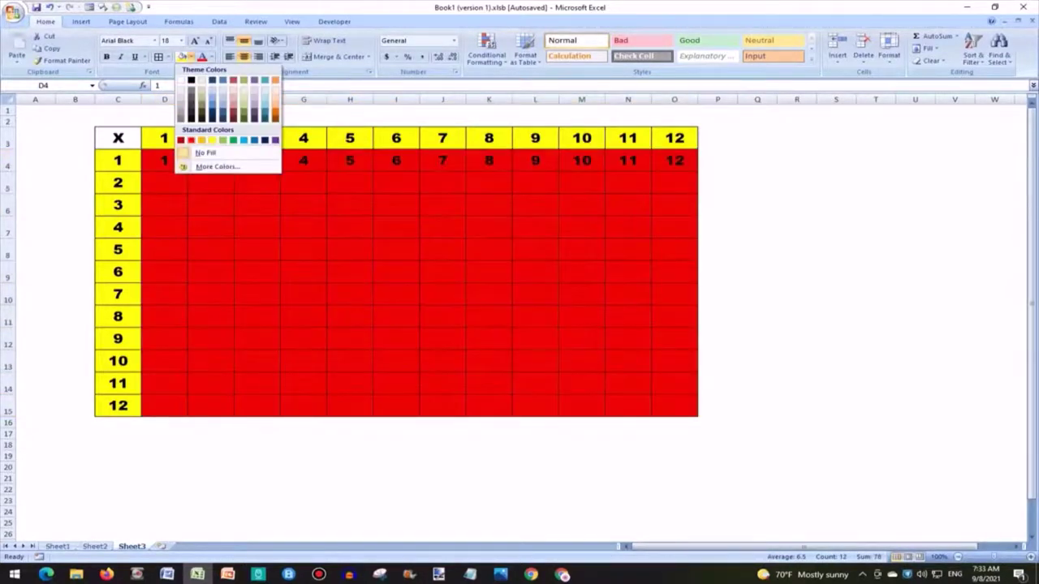
click(191, 140)
click(396, 317)
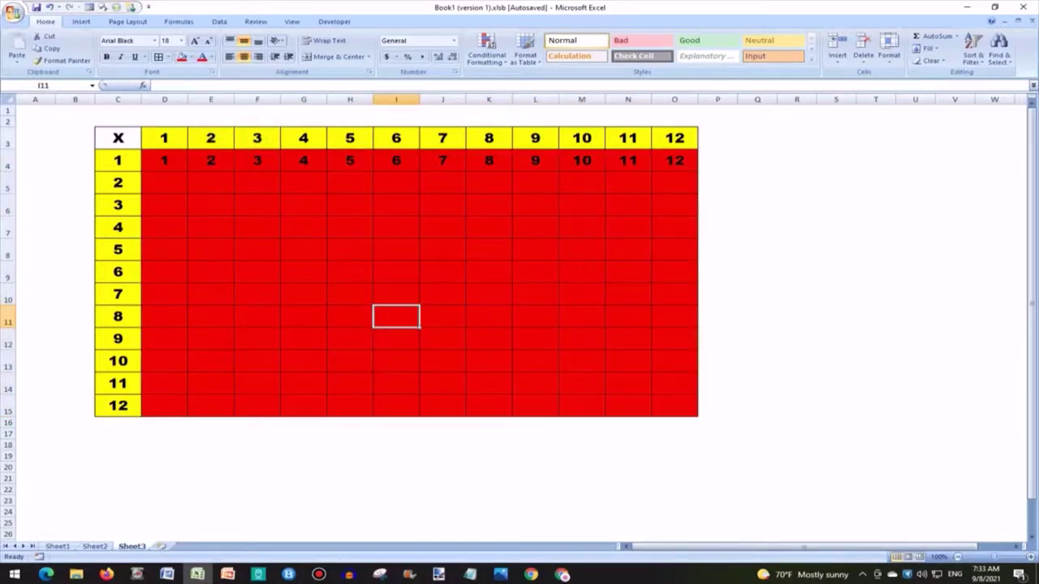
Step: Fill row D5:O5 with multiples of 2, from 2 to 24
click(164, 183)
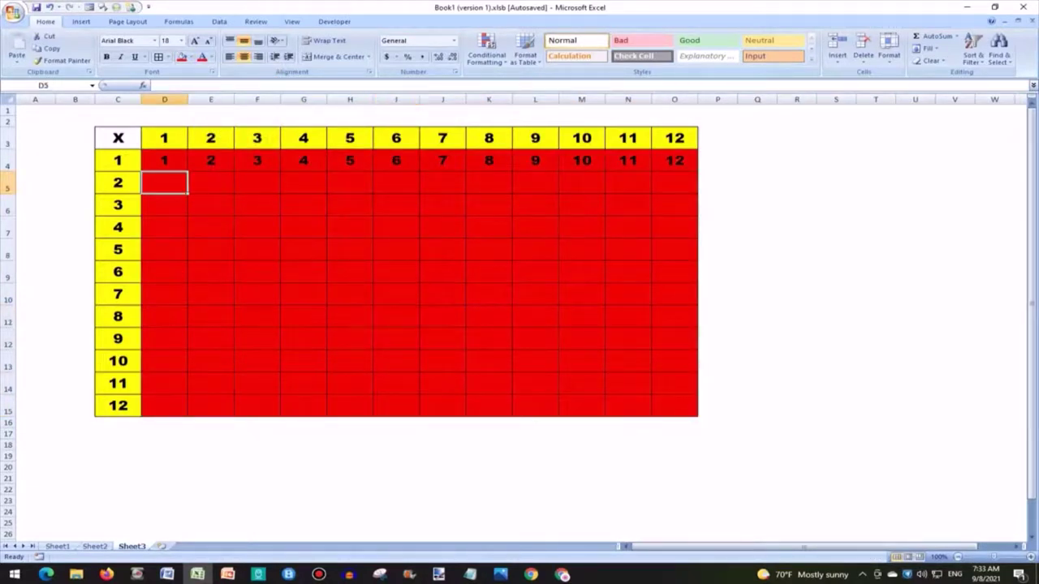
text(2)
key(Tab)
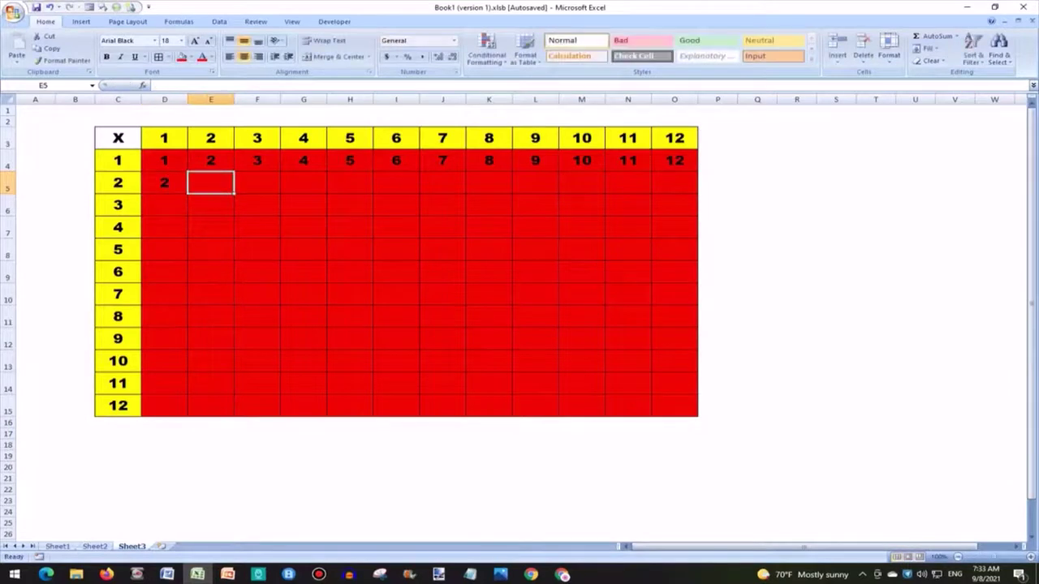
text(4)
click(164, 183)
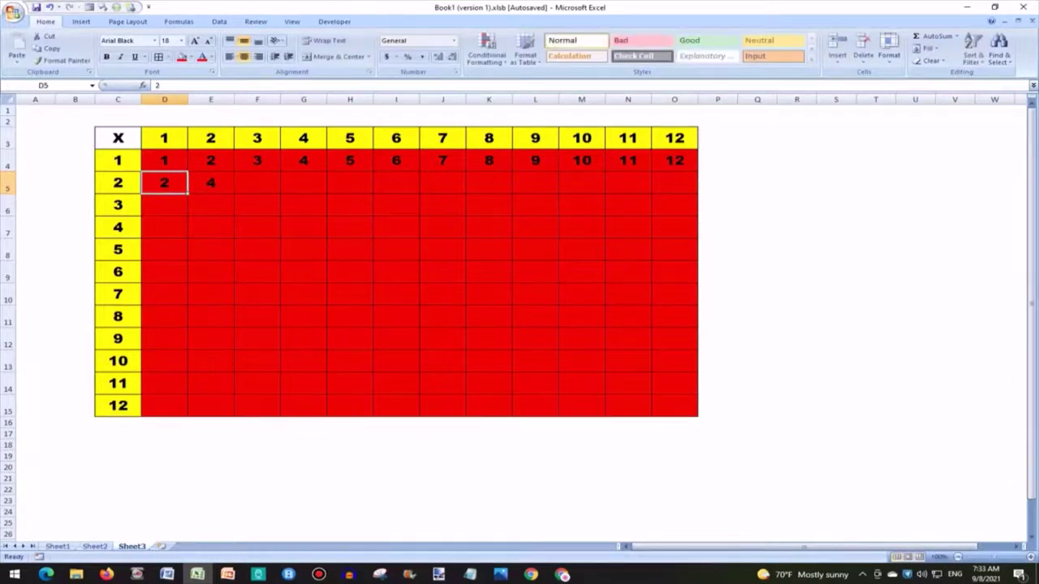
drag(164, 182, 704, 199)
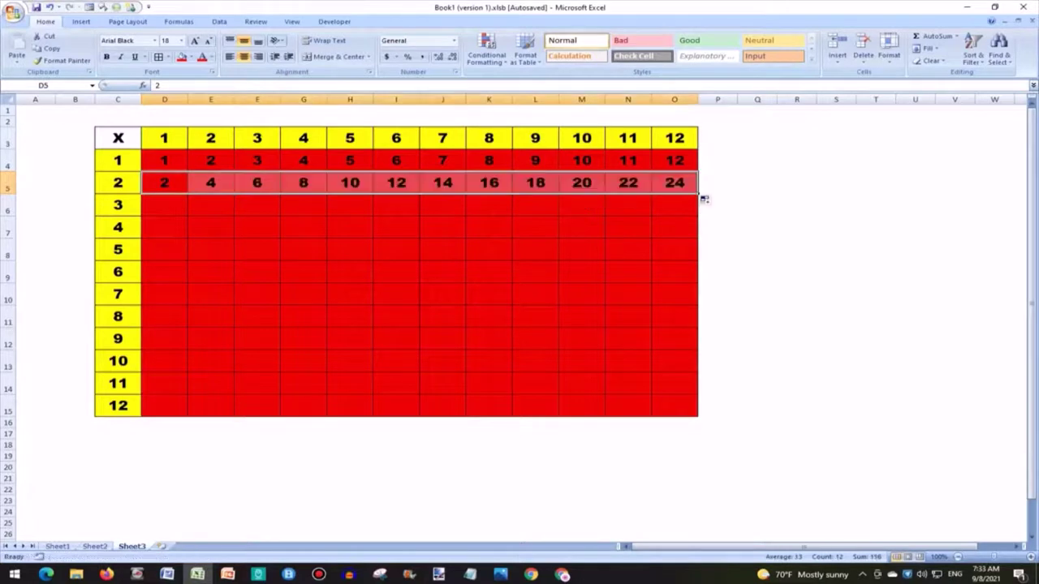
Step: Fill row D6:O6 with multiples of 3, from 3 to 36
key(Down)
text(3)
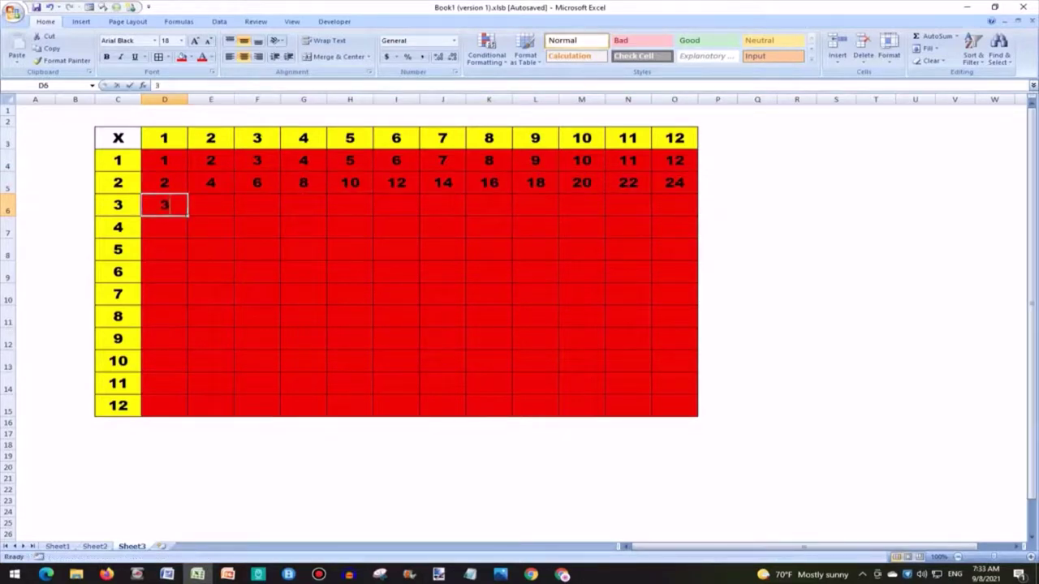
key(Tab)
text(6)
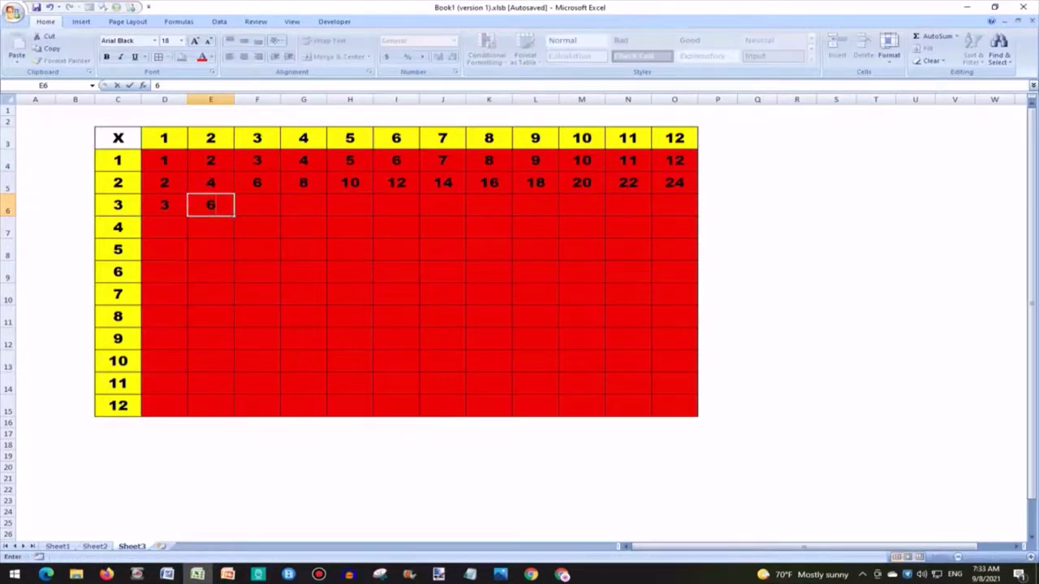
key(shift+Tab)
key(shift+Right)
drag(234, 215, 584, 224)
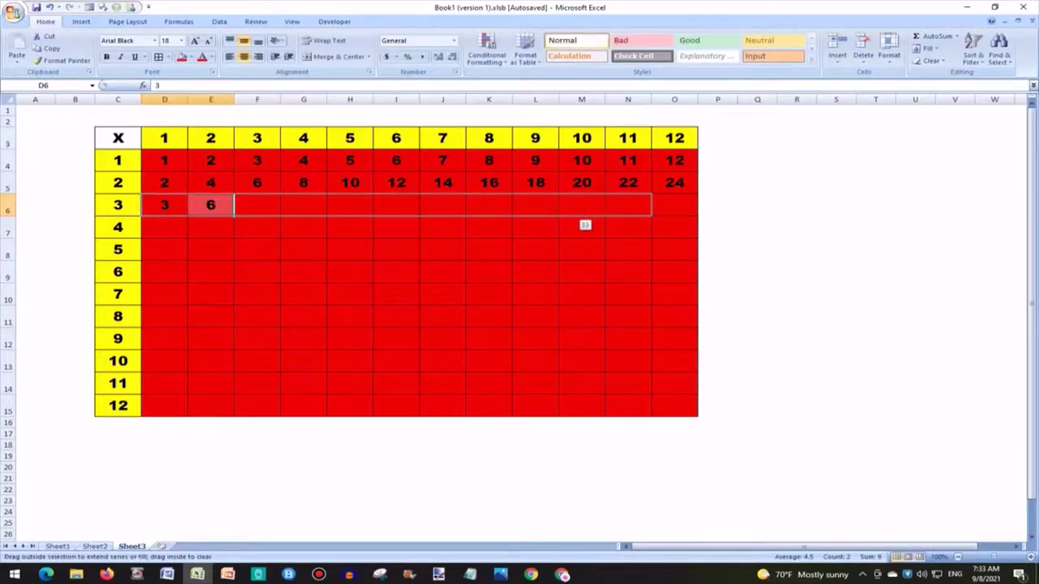
drag(584, 225, 703, 221)
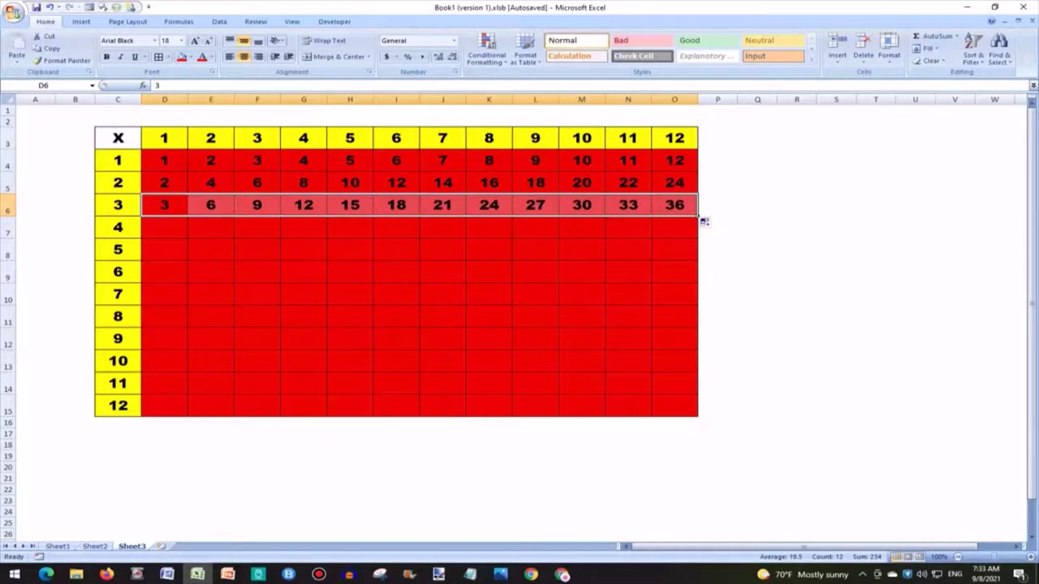
Step: Fill row D7:O7 with multiples of 4, from 4 to 48
click(164, 228)
text(4)
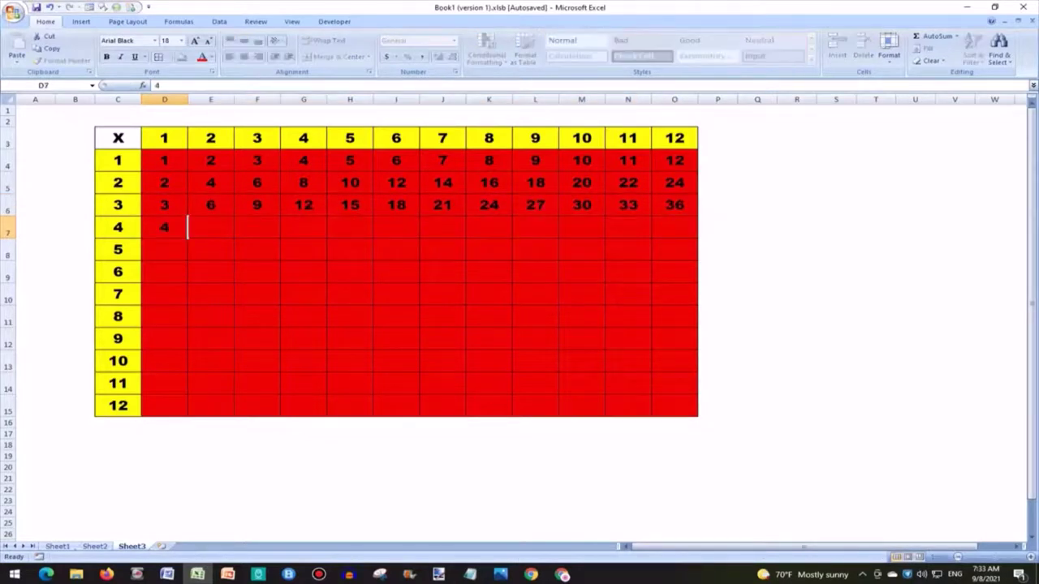
key(Tab)
text(8)
key(Tab)
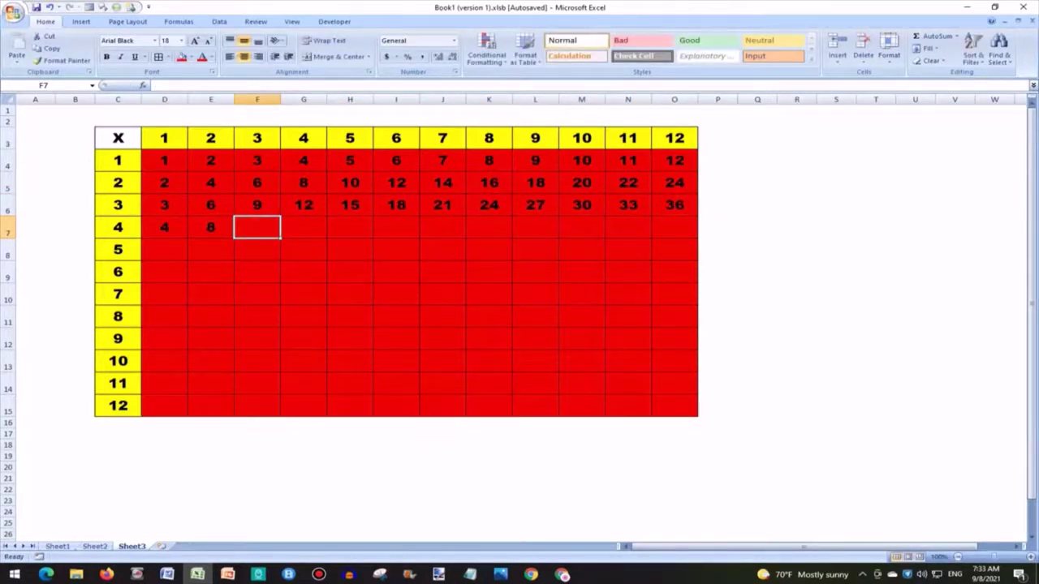
drag(164, 227, 704, 243)
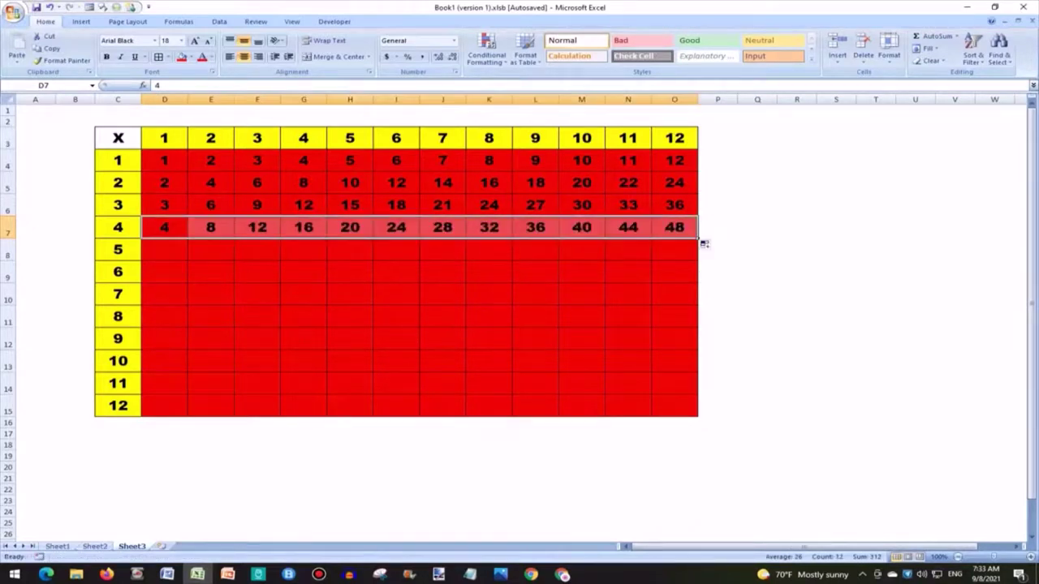
Step: Fill row D8:O8 with multiples of 5, from 5 to 60
key(Down)
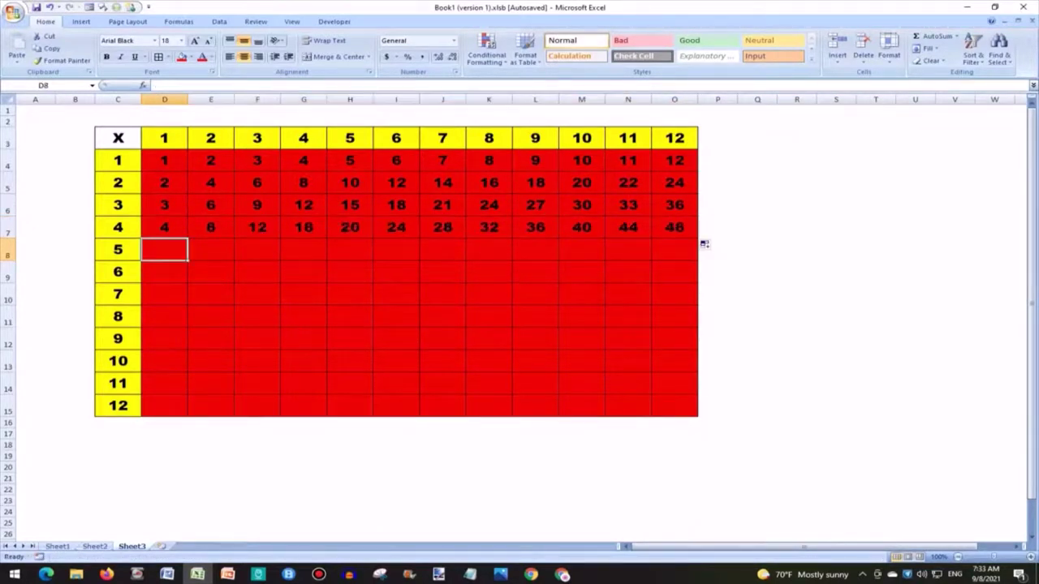
text(5)
key(Tab)
text(10)
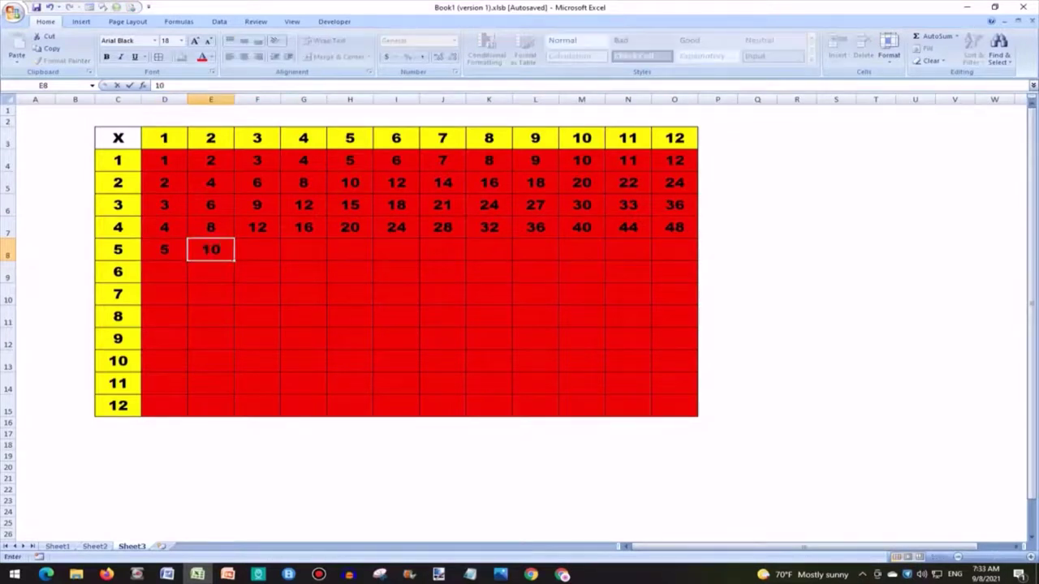
key(Return)
drag(164, 249, 703, 266)
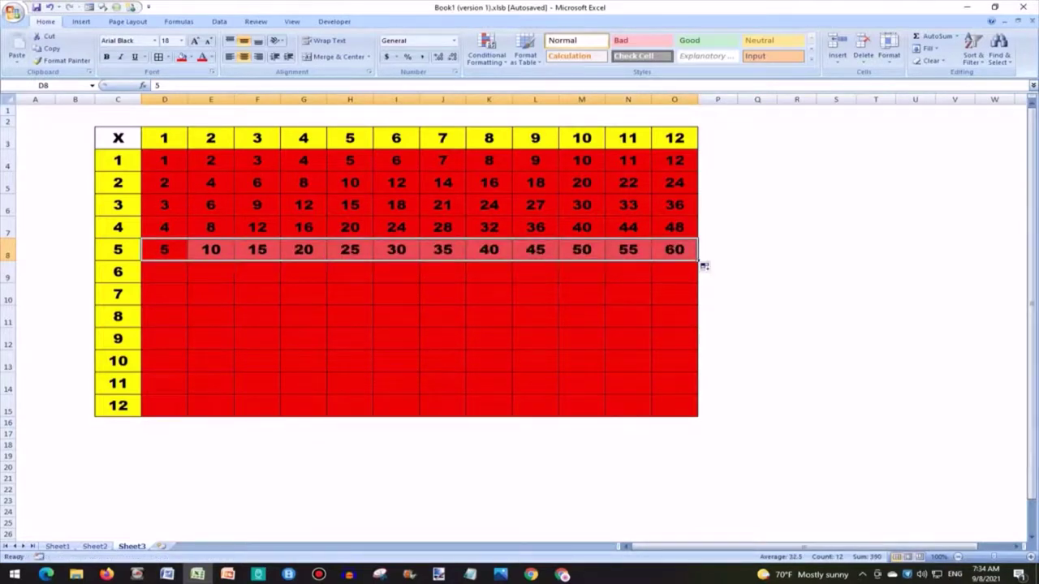
key(Up)
key(shift+Down)
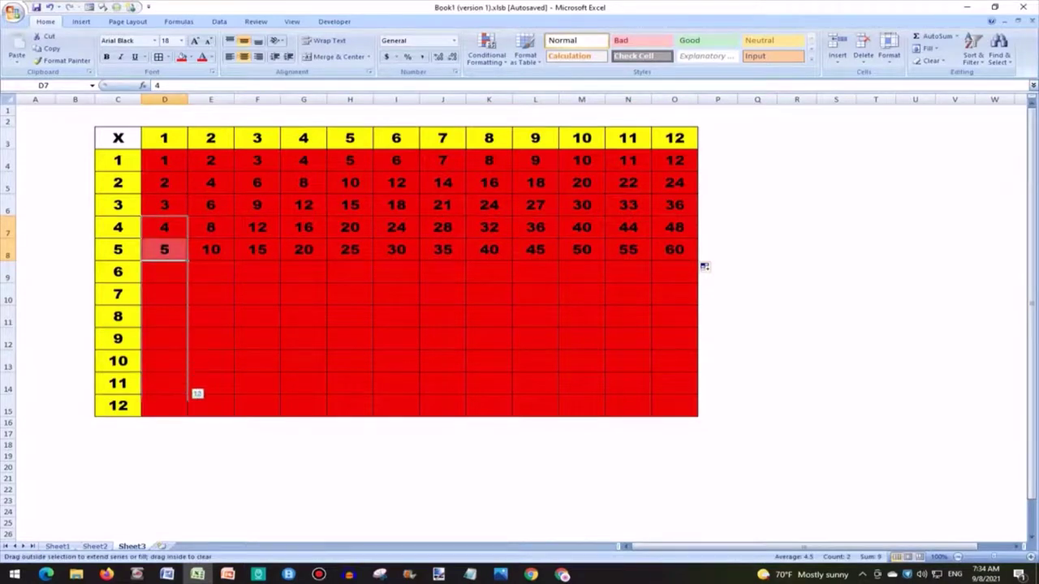
Step: Extend the 4 and 5 rows' series down to row 15, completing products up to 144
drag(197, 355, 194, 422)
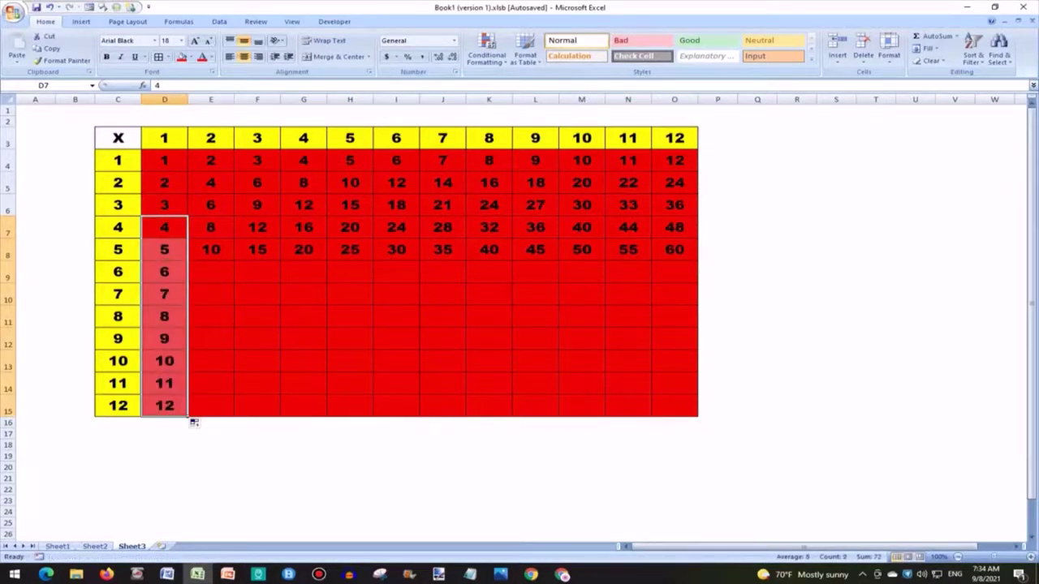
drag(210, 227, 236, 413)
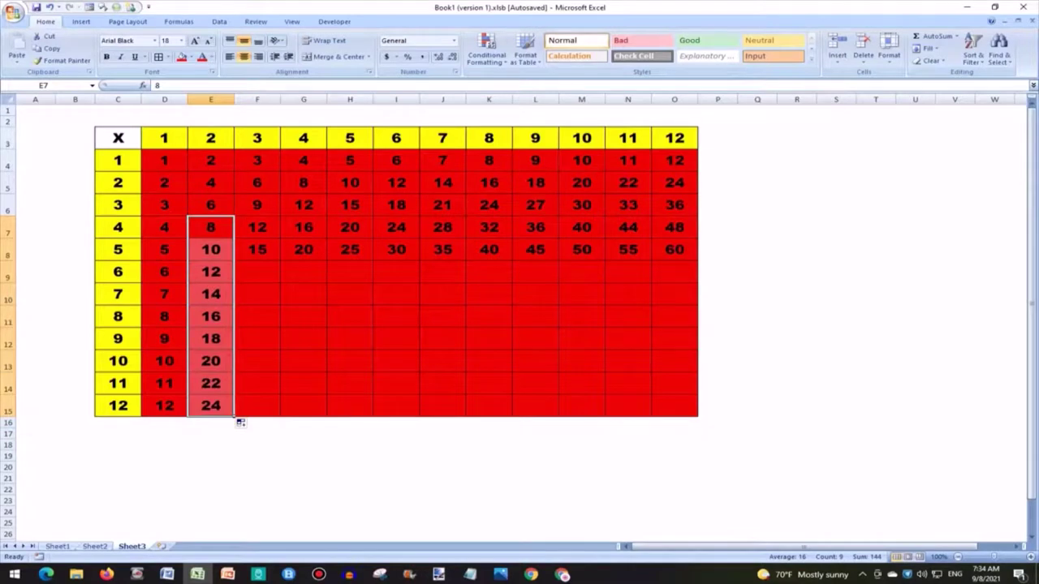
click(258, 249)
drag(257, 249, 674, 249)
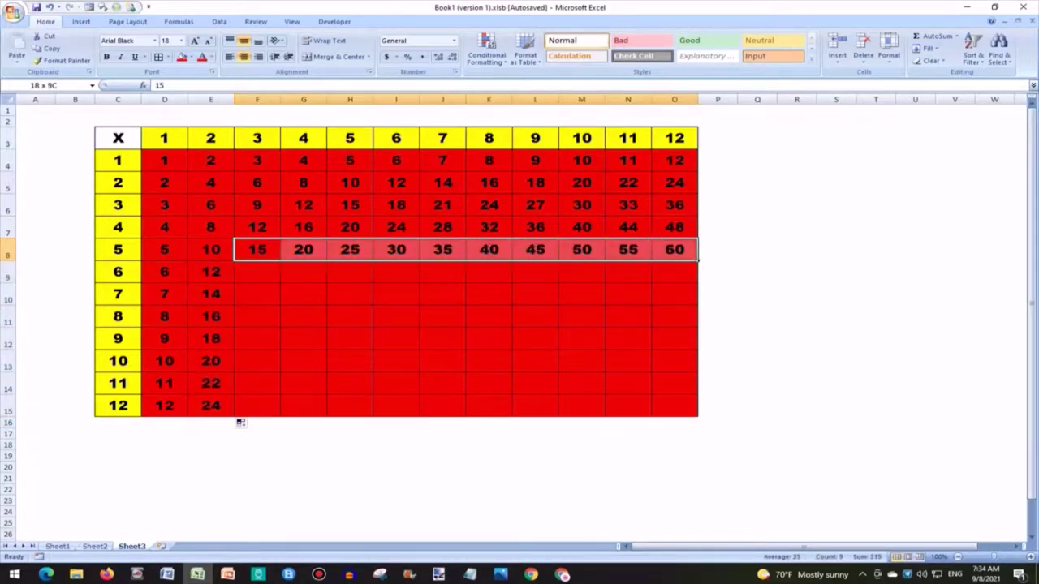
drag(257, 227, 675, 249)
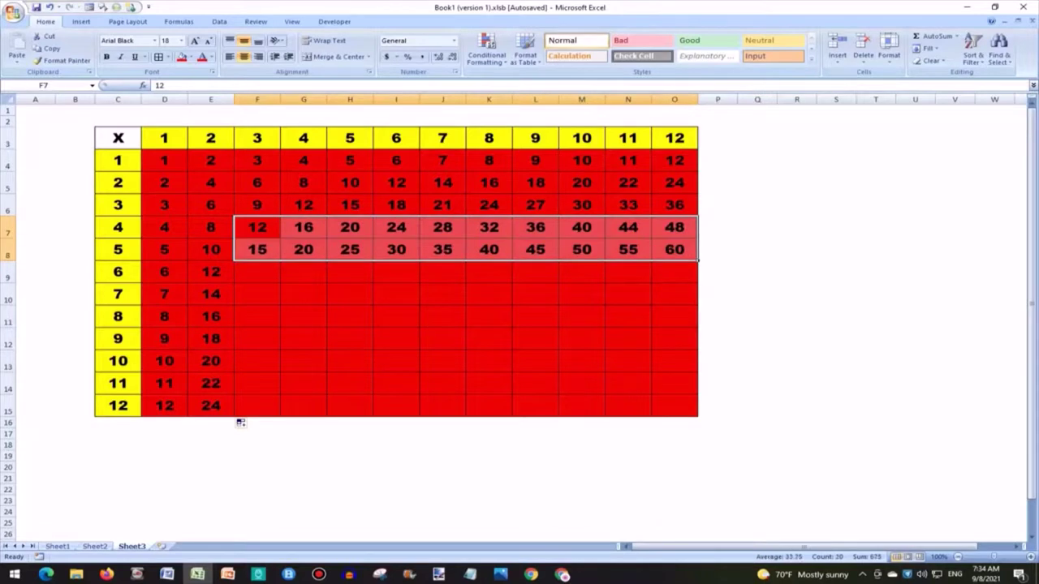
mouse_move(698, 260)
mouse_down()
mouse_move(707, 394)
mouse_move(698, 416)
mouse_up()
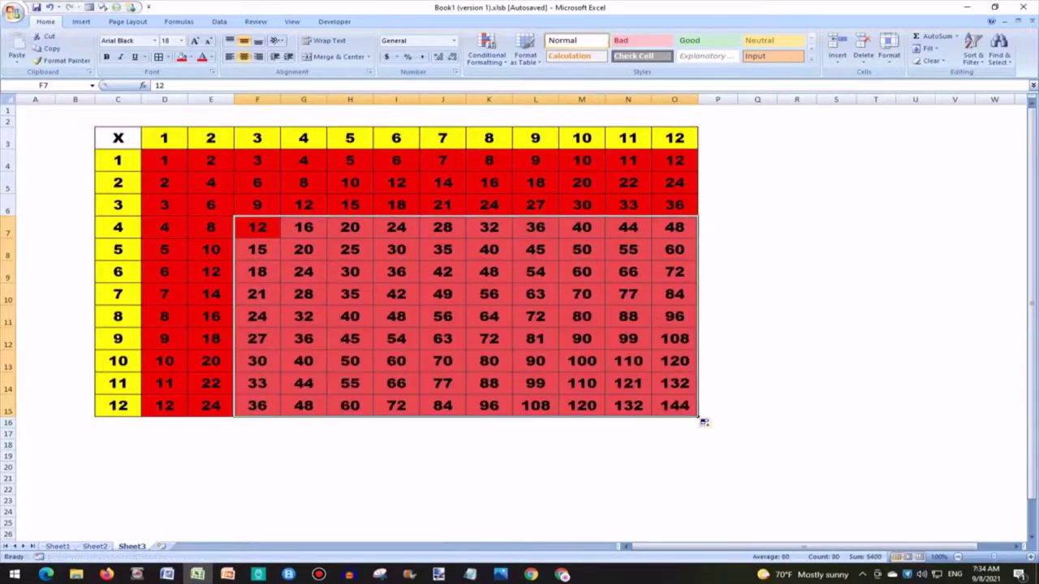
click(396, 317)
click(442, 249)
click(257, 271)
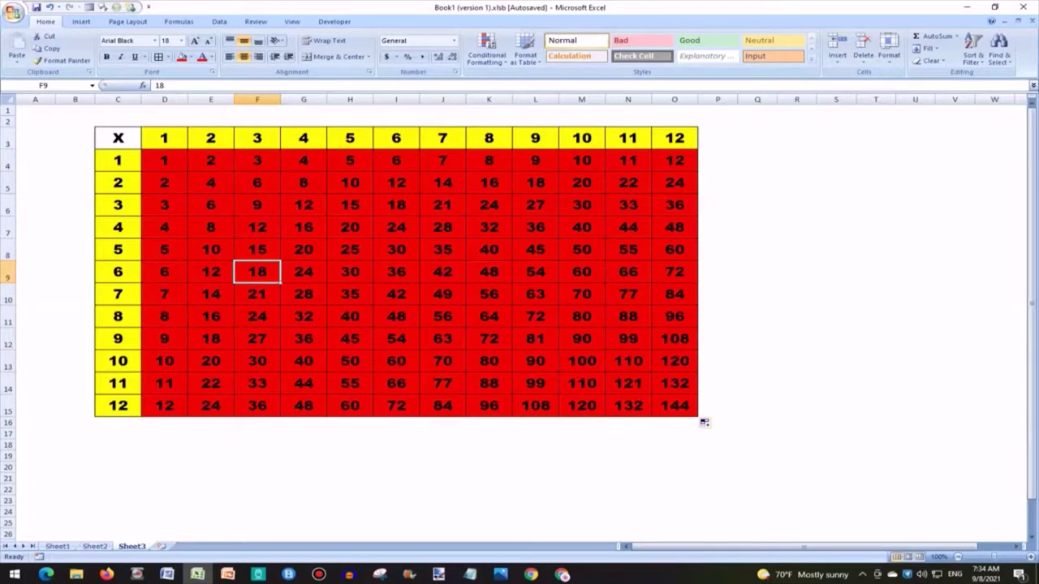
Step: Check a column's values, then select the whole table from the X cell through O15
drag(210, 159, 210, 360)
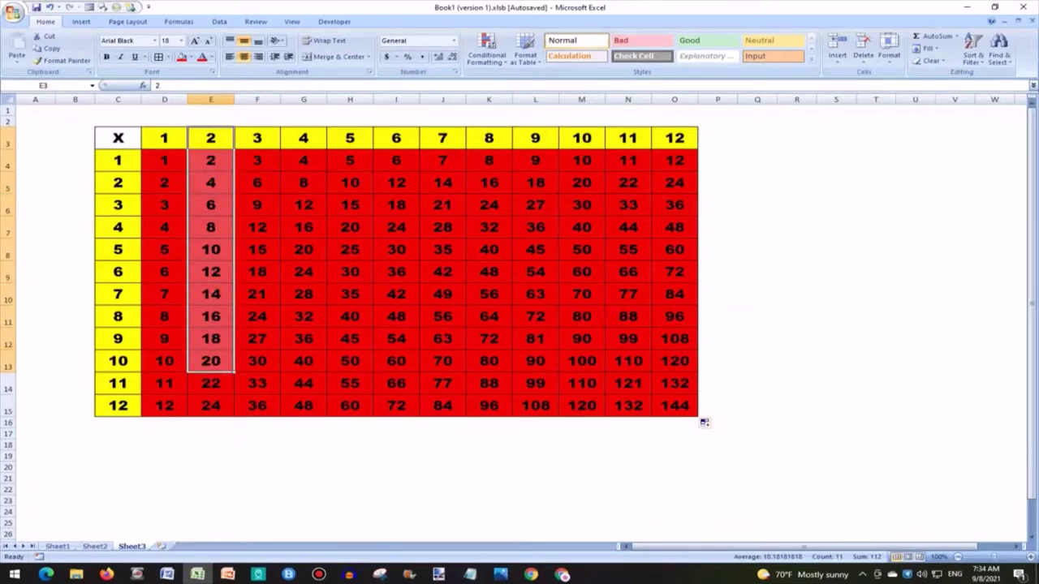
click(350, 271)
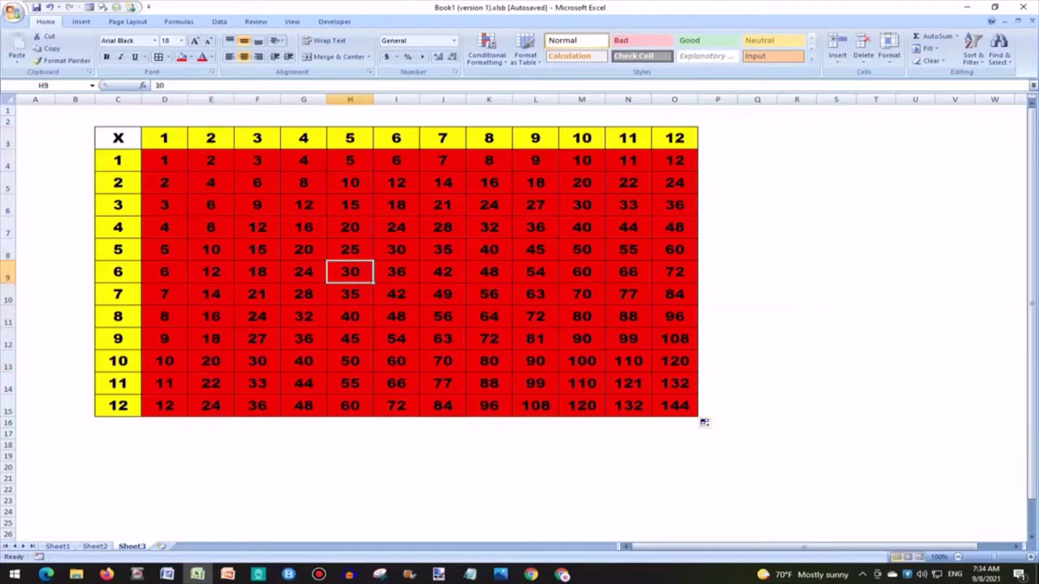
click(117, 138)
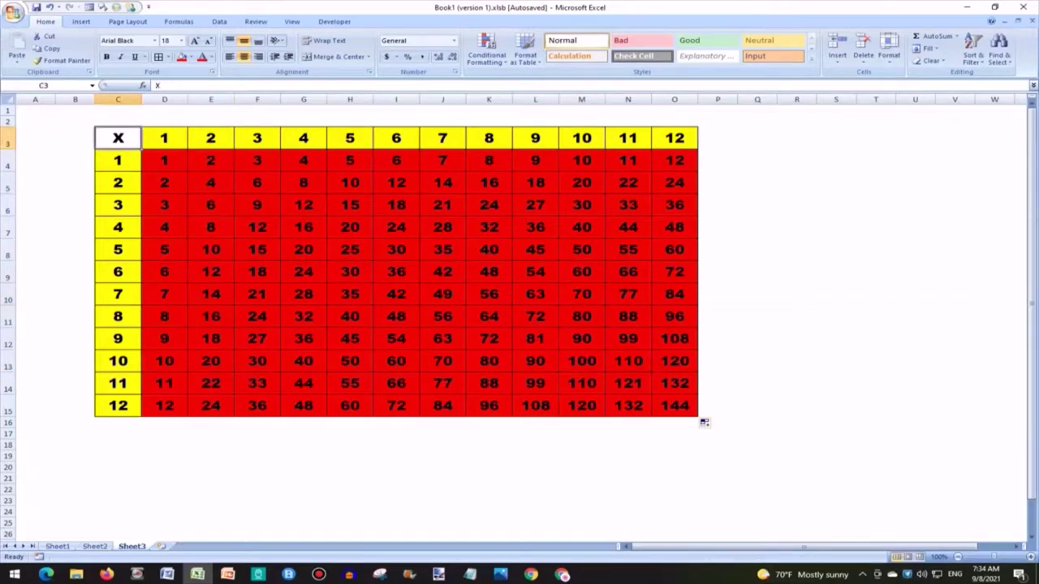
drag(117, 138, 675, 405)
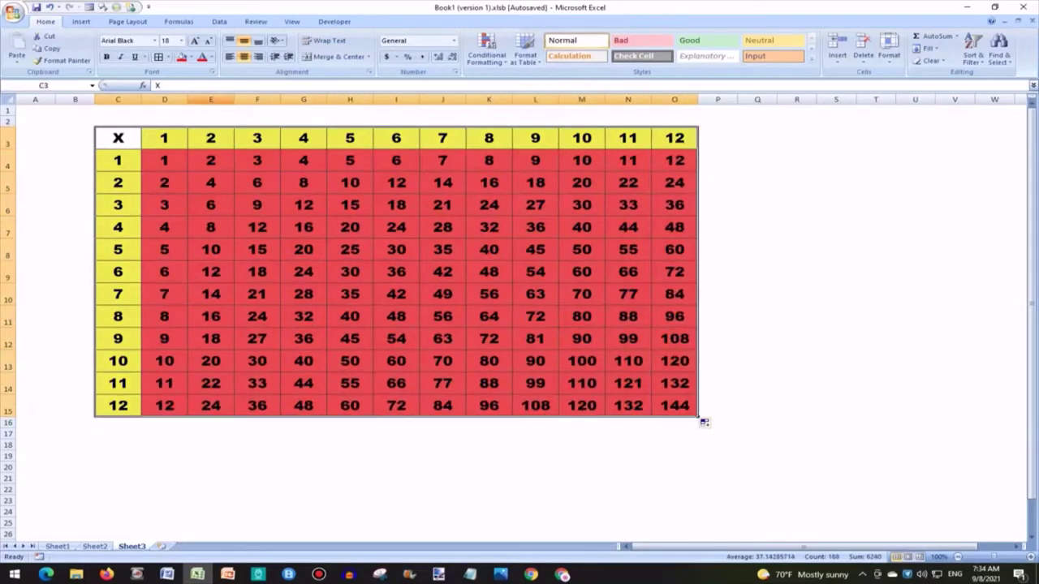
Step: Apply a Thick Box Border around the selected range C3:O15
click(167, 56)
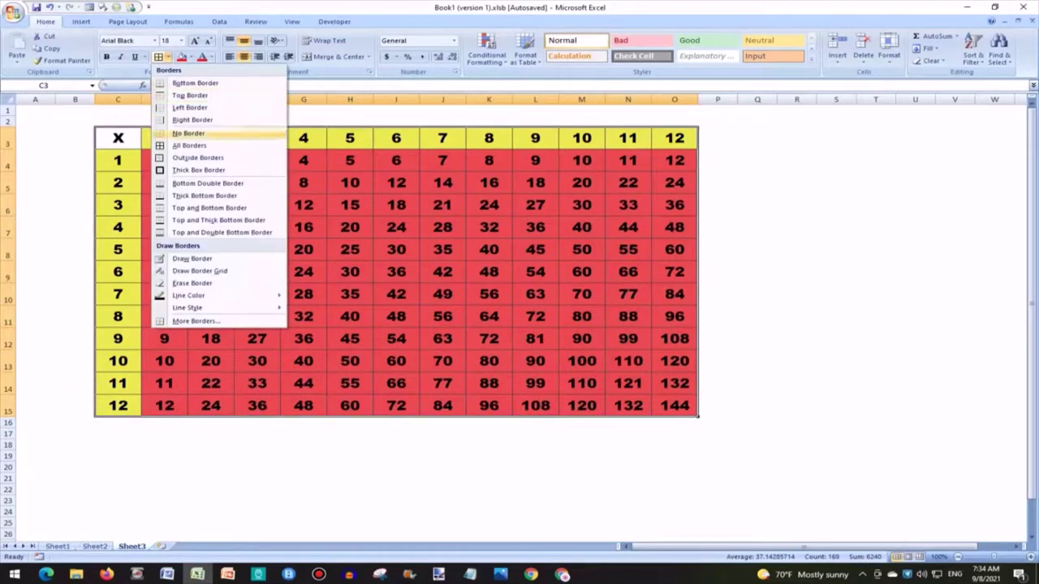
mouse_move(188, 296)
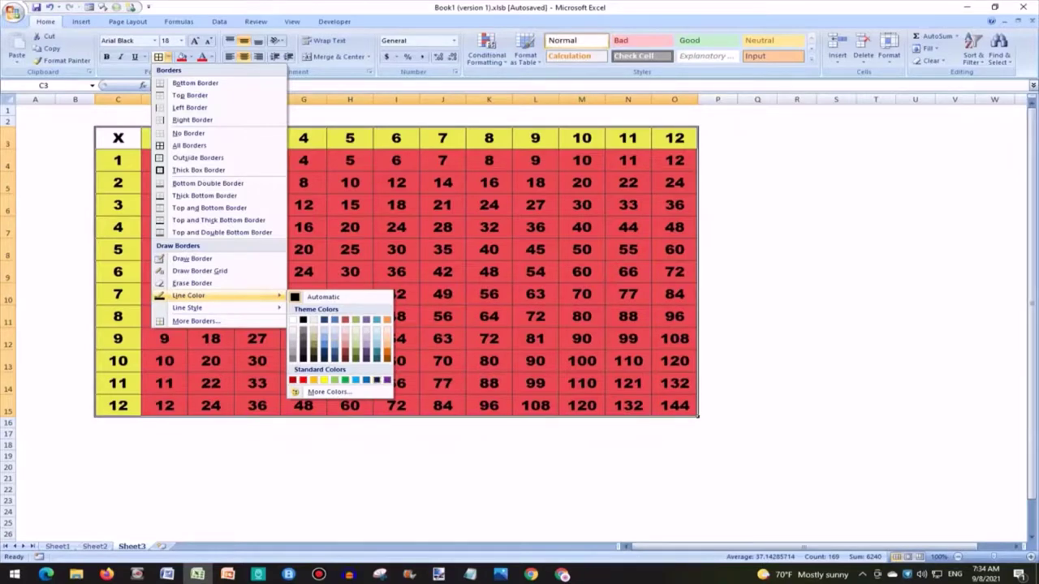
click(377, 380)
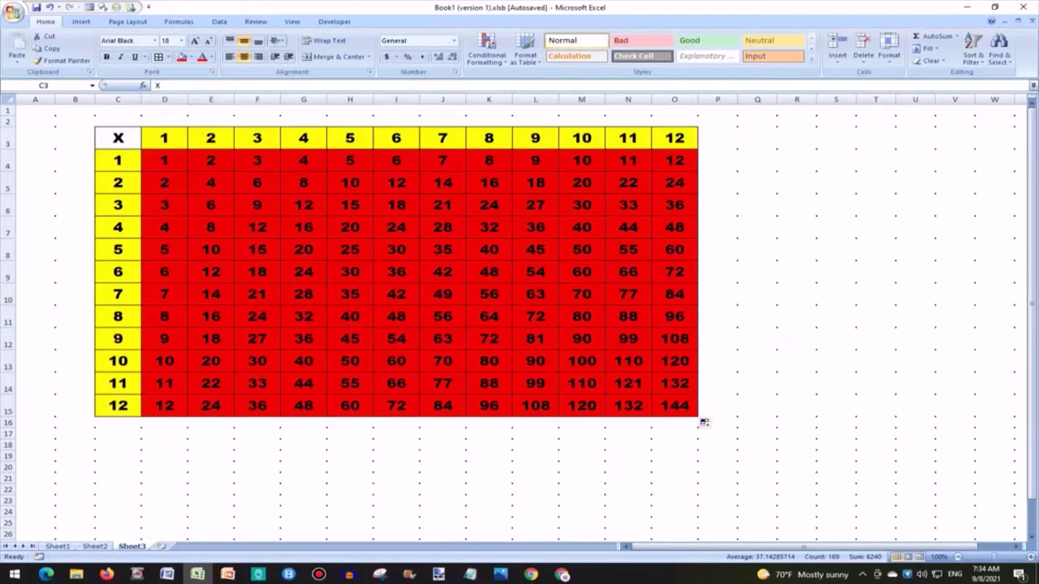
click(167, 57)
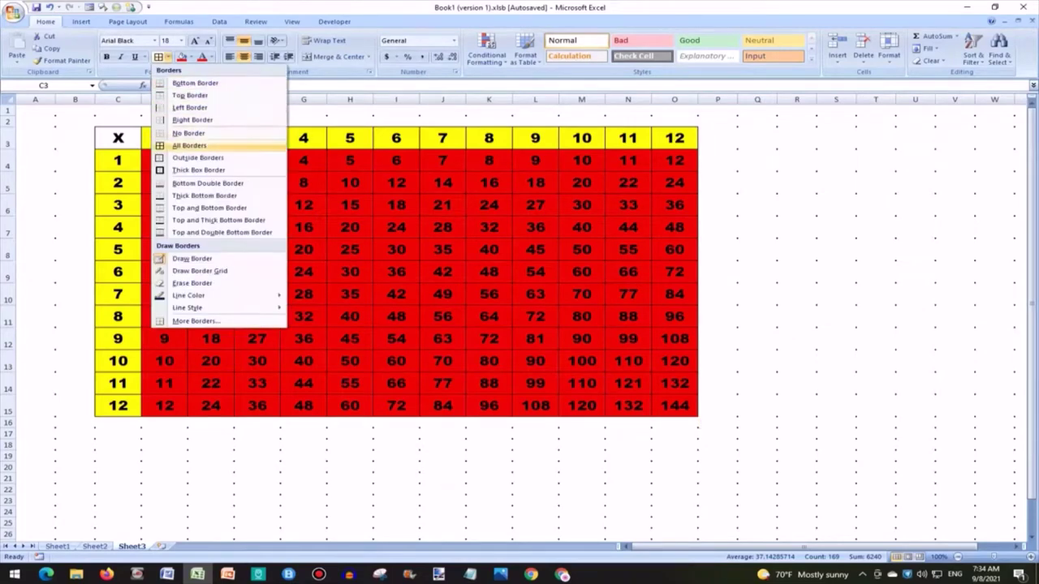
click(198, 170)
drag(303, 228, 303, 250)
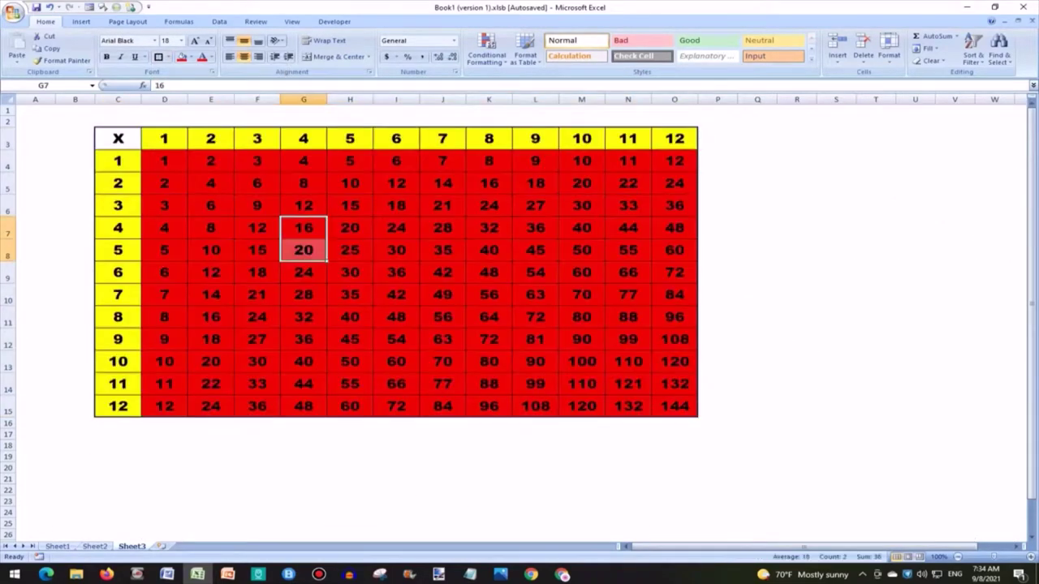
click(489, 316)
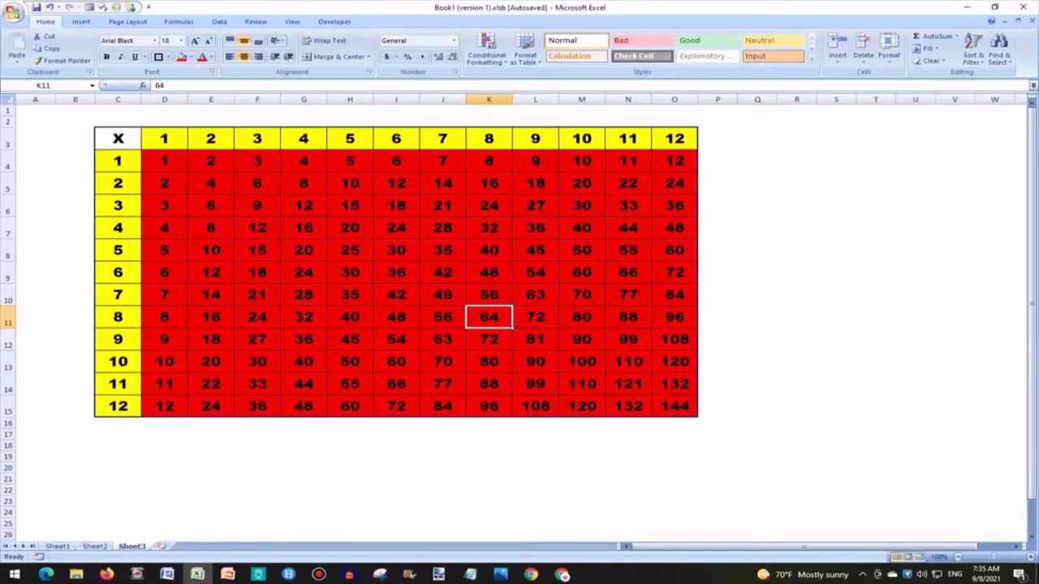
Step: Select the left header column and the top header row to review the bordered table
click(211, 250)
click(118, 138)
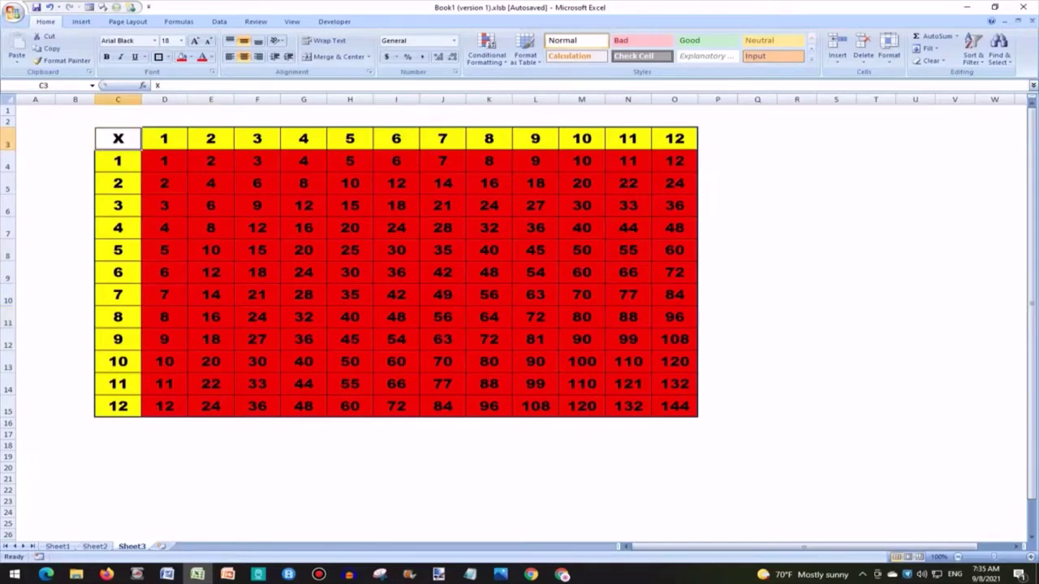
drag(118, 138, 122, 406)
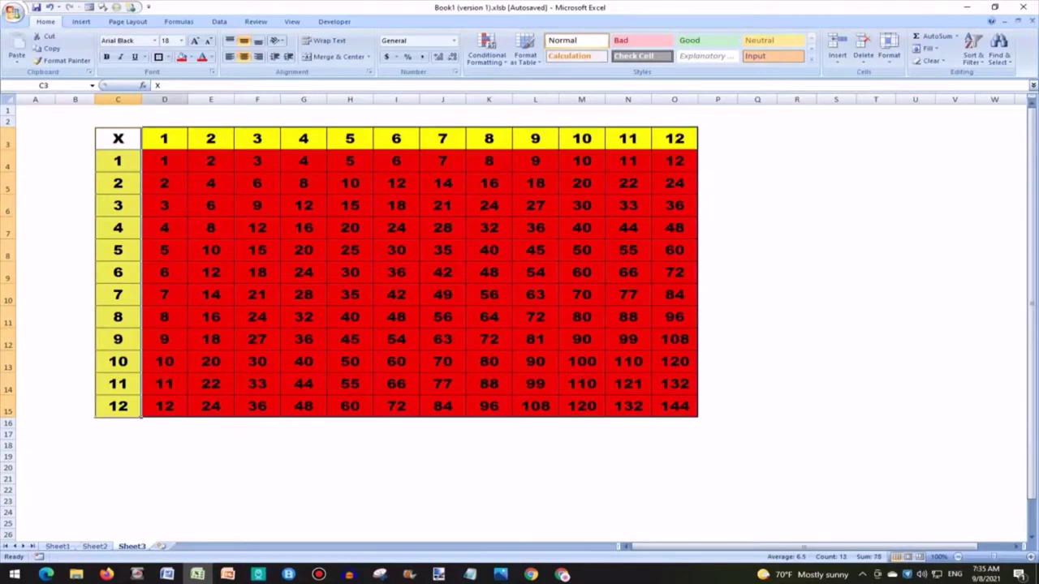
drag(118, 138, 675, 137)
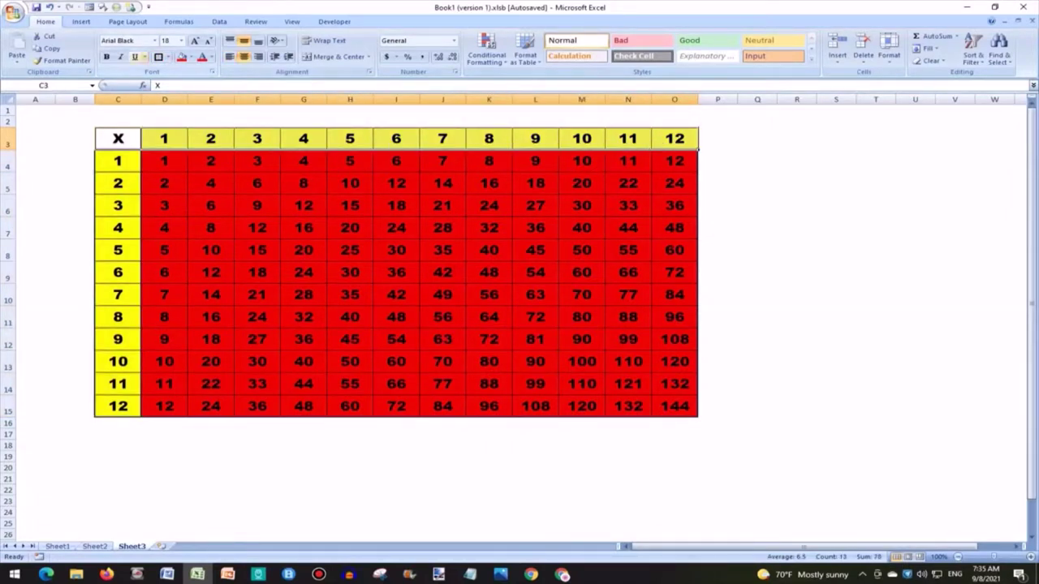
click(304, 227)
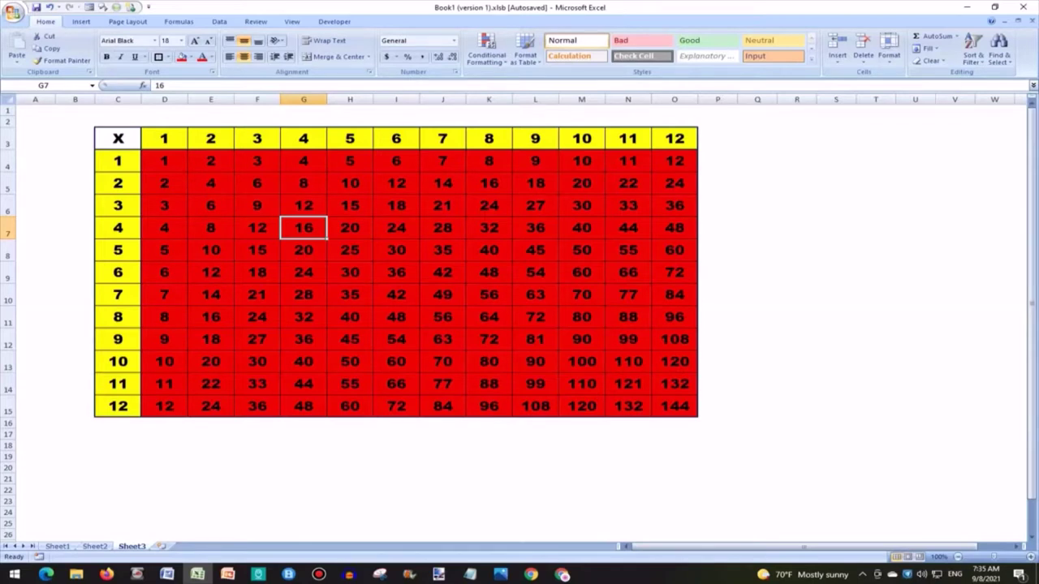
Step: Type 'Thank you for watching!!!' into cell G19 below the table
click(350, 445)
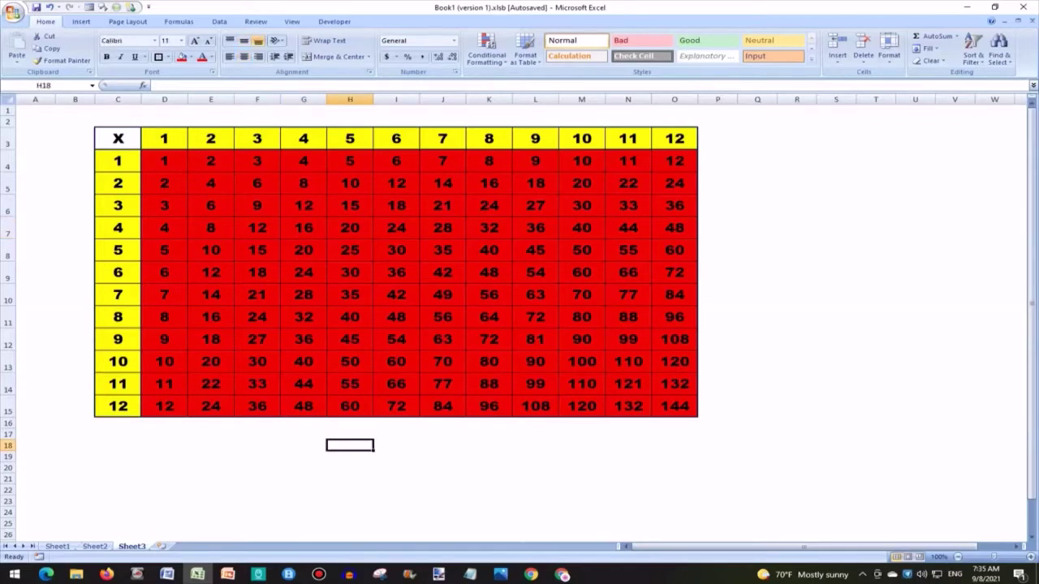
click(304, 467)
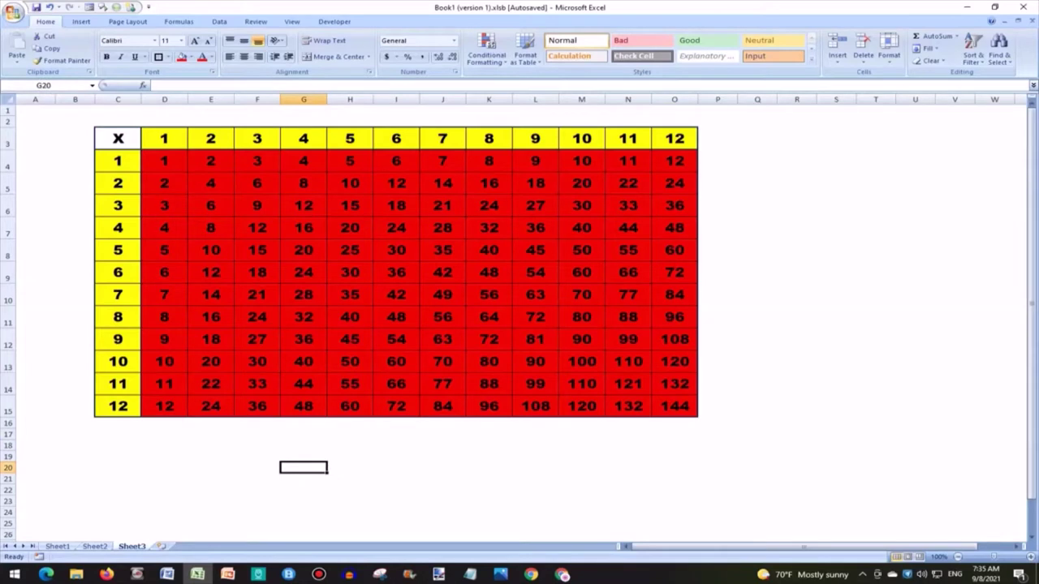
click(303, 456)
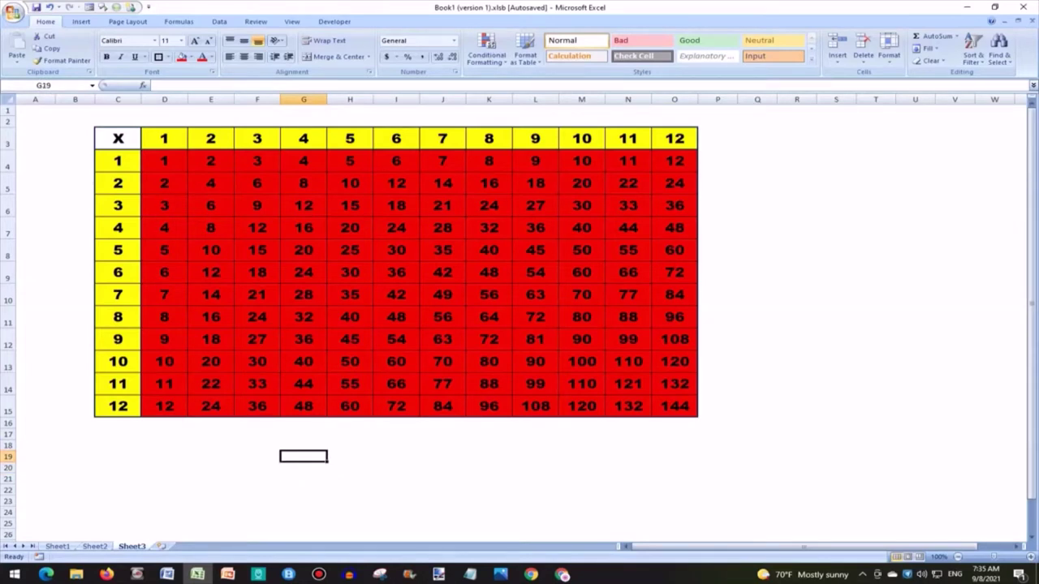
text(Than)
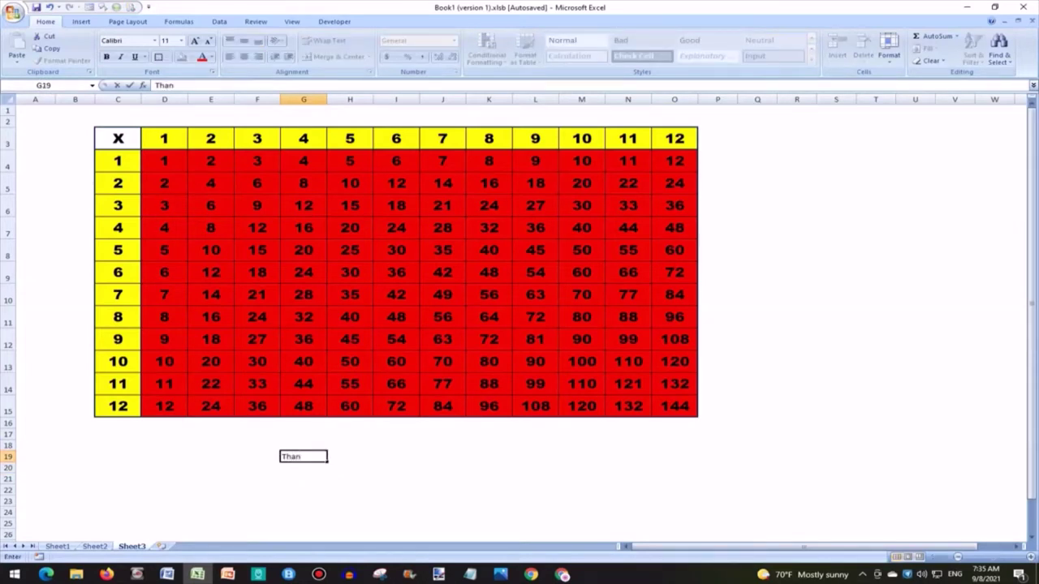
text(k you f)
text(or watc)
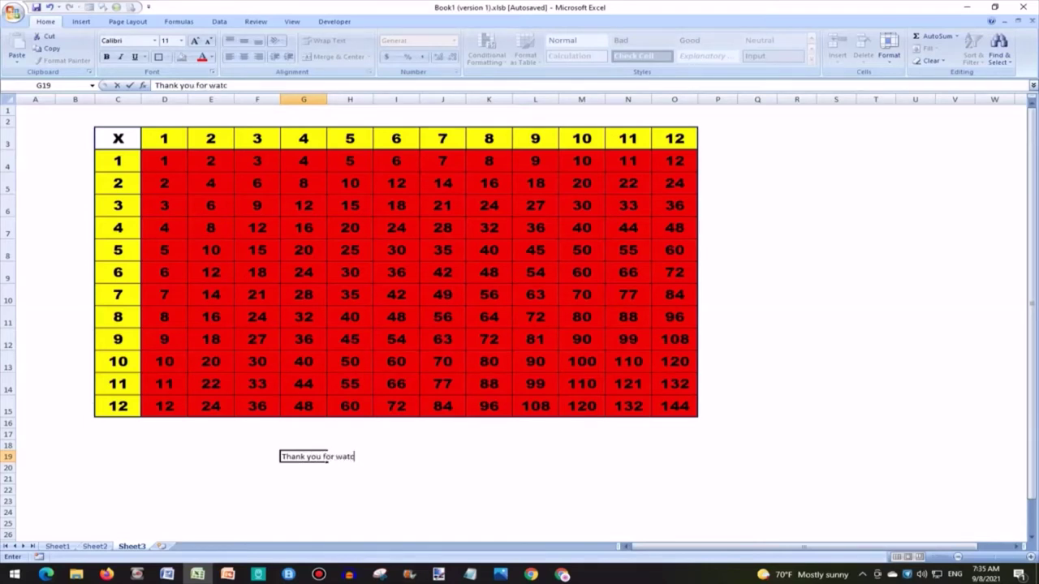
text(hing!)
text(!!)
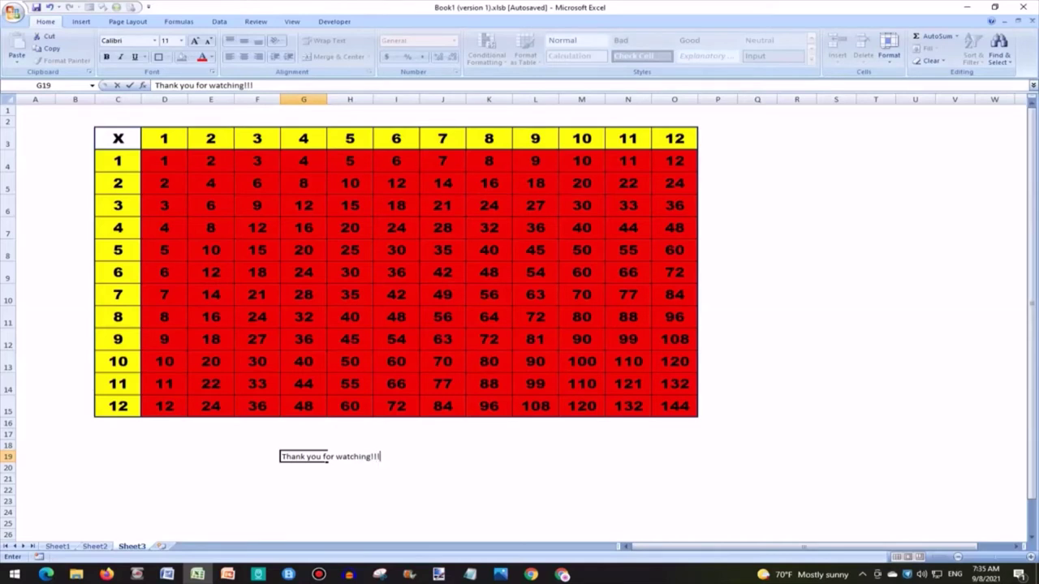